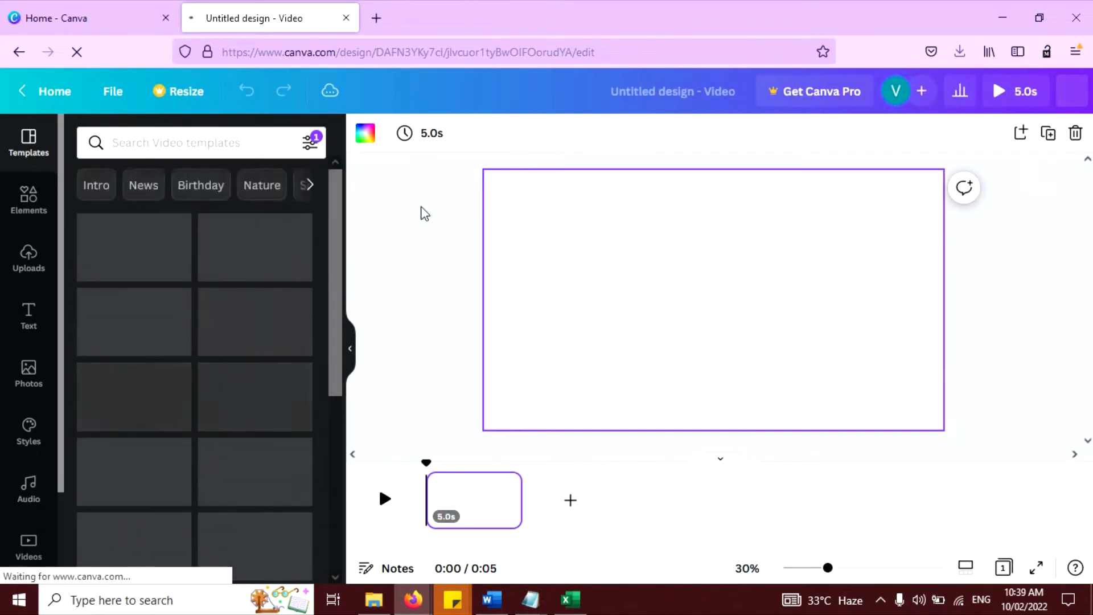
Step: Set the page background to black, #000000
{"action": "left_click", "coordinate": [365, 134]}
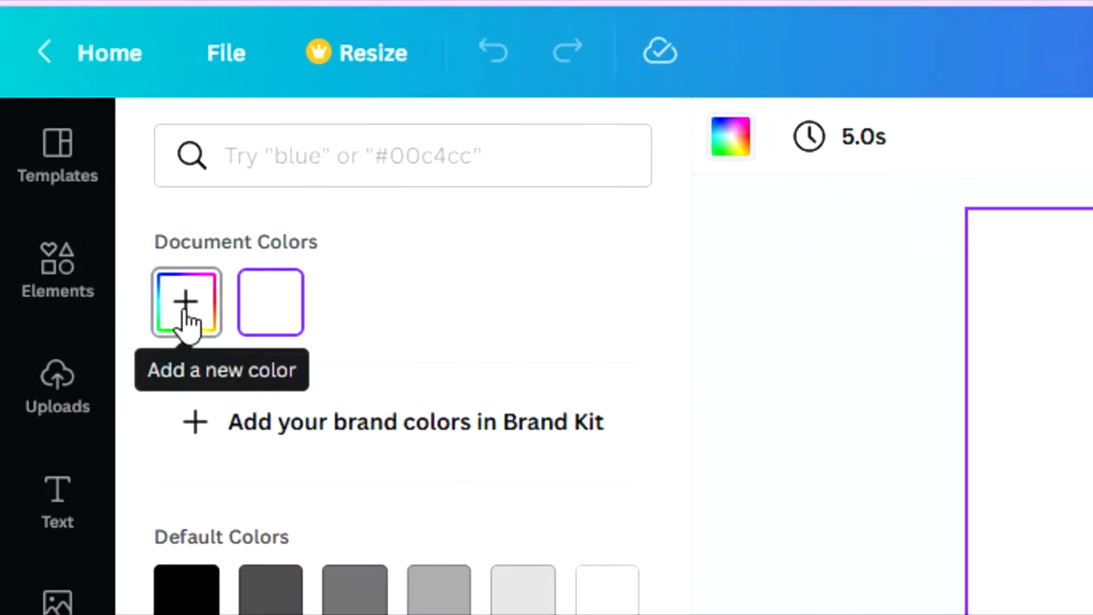
{"action": "left_click", "coordinate": [93, 225]}
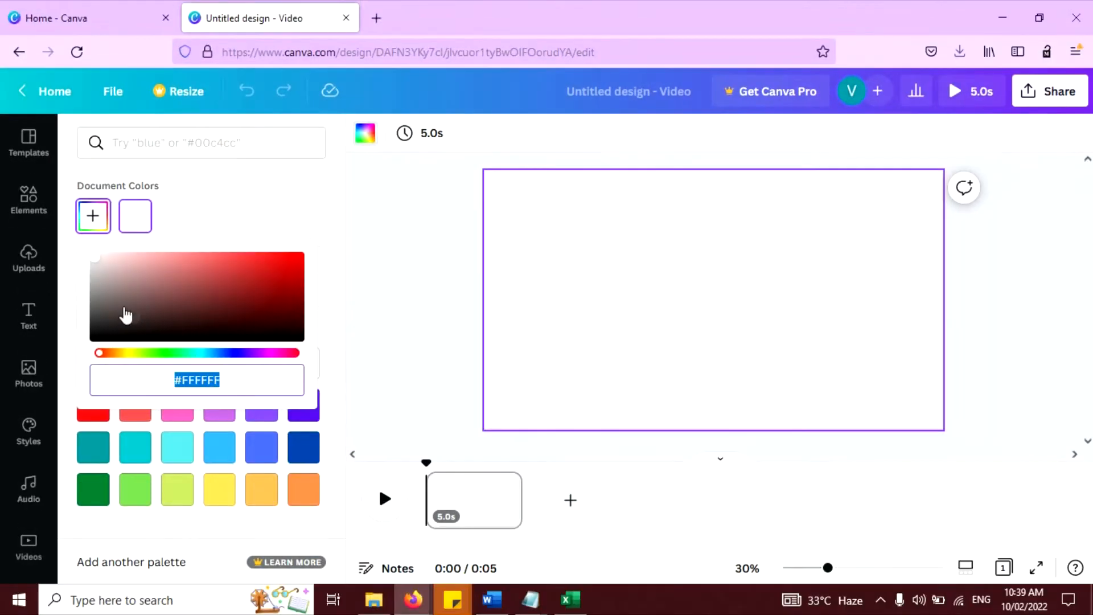
{"action": "left_click_drag", "start_coordinate": [126, 314], "coordinate": [66, 363]}
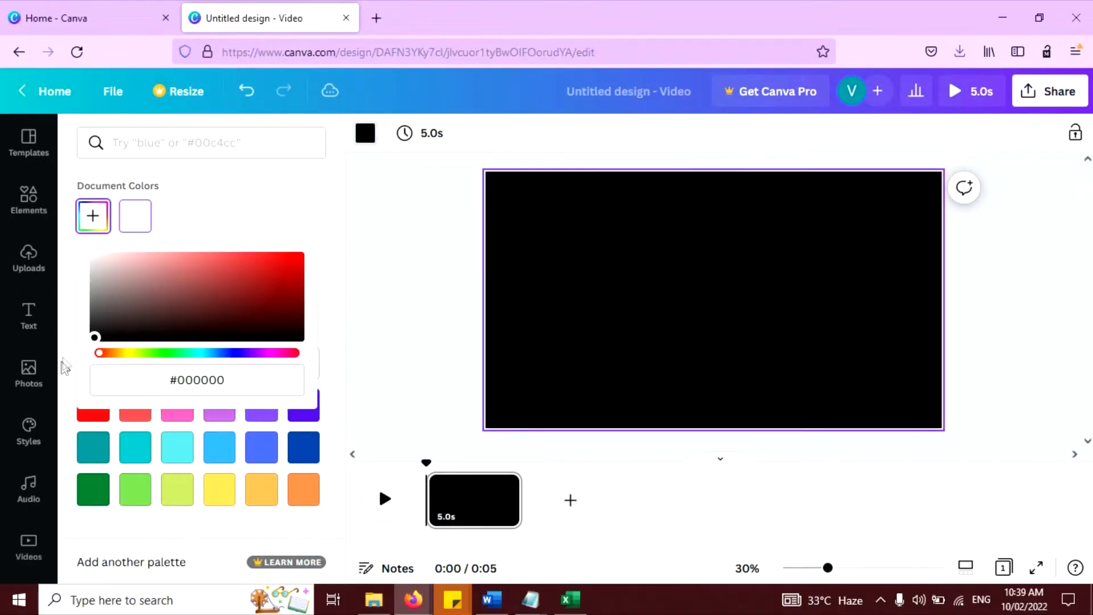
{"action": "left_click", "coordinate": [706, 225]}
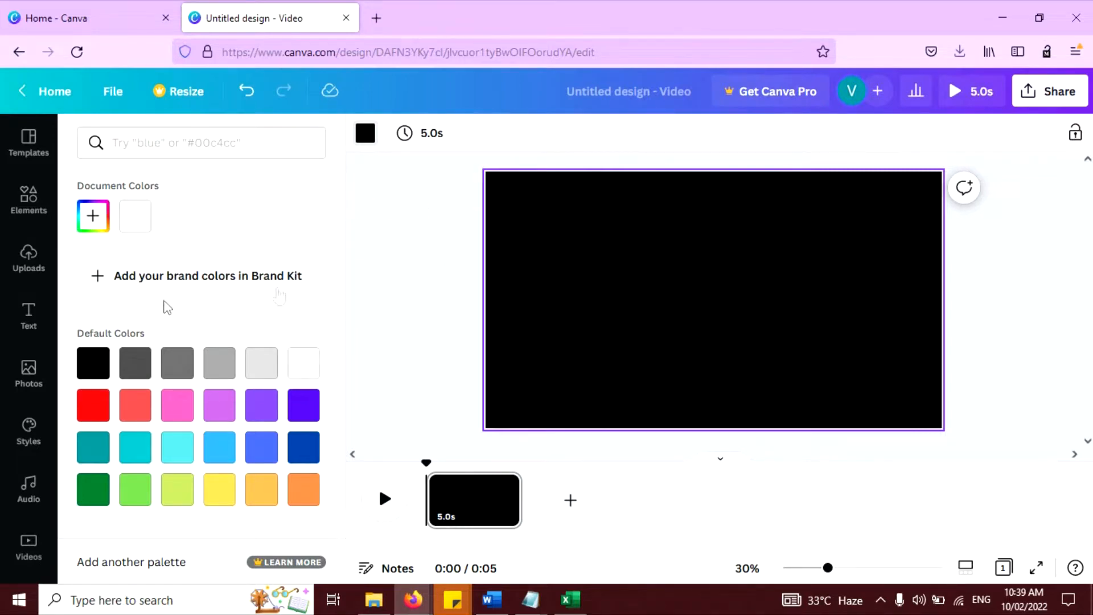
Step: Add a heading reading "Calm Down" and move it to the upper part of the page
{"action": "left_click", "coordinate": [29, 315]}
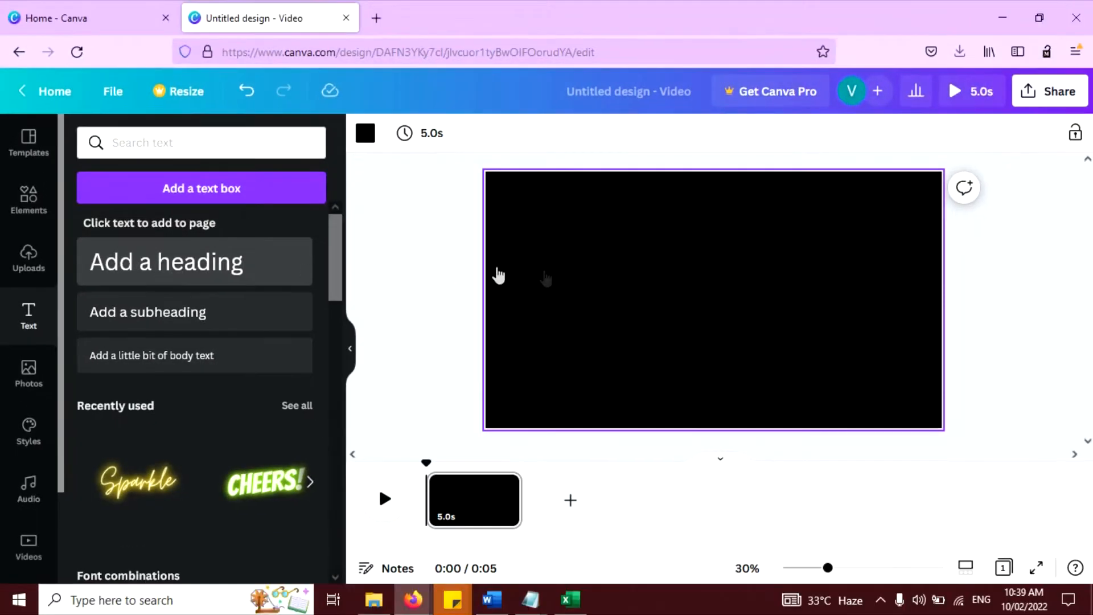
{"action": "left_click", "coordinate": [195, 262]}
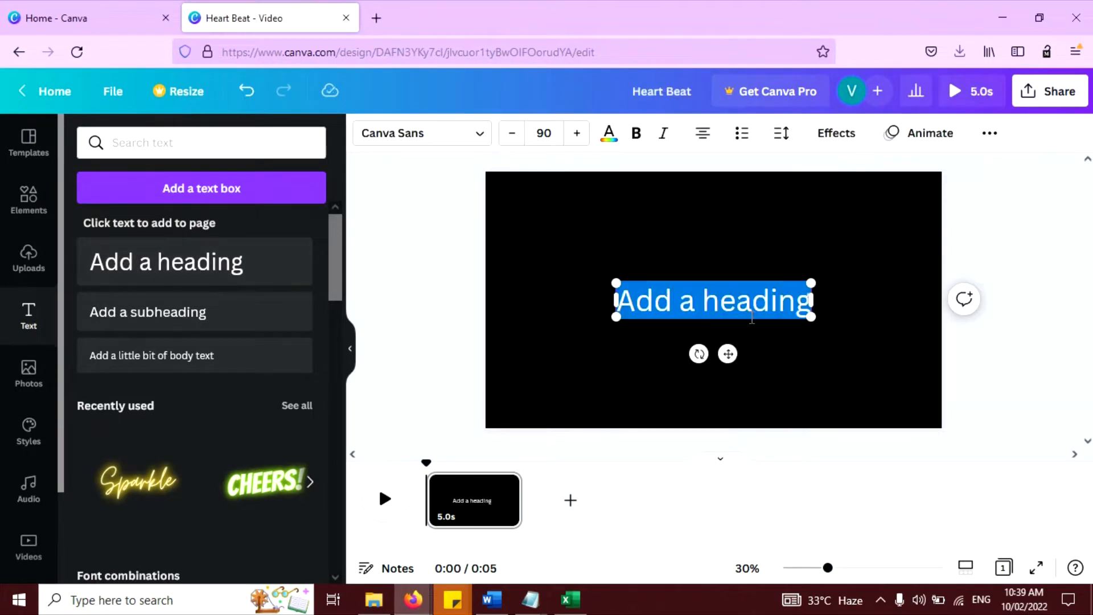
{"action": "type", "text": "Calm Down"}
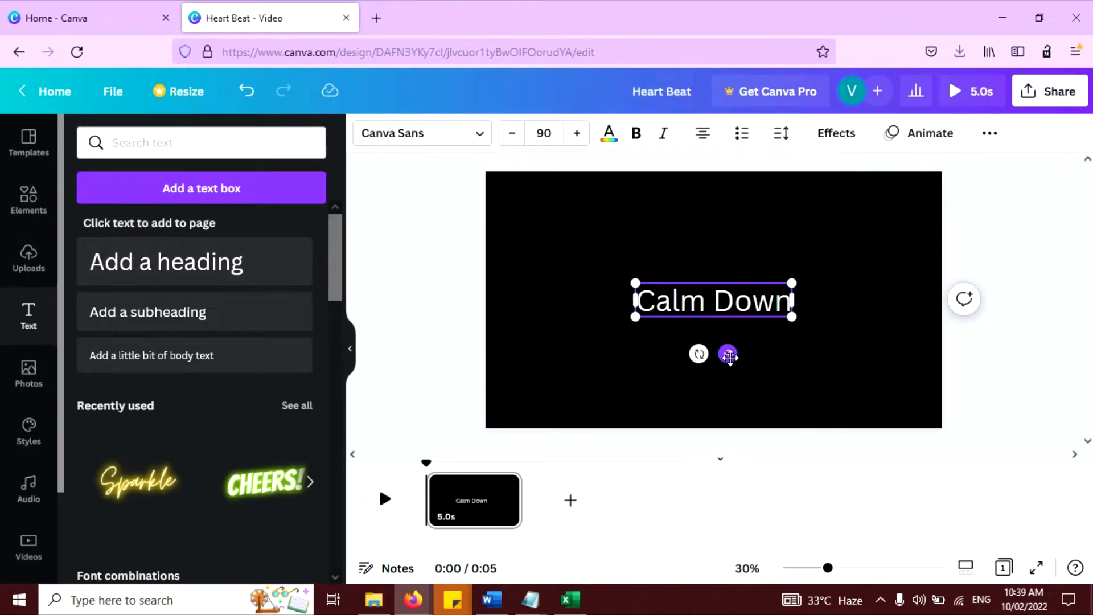
{"action": "left_click_drag", "start_coordinate": [729, 355], "coordinate": [737, 308]}
{"action": "left_click", "coordinate": [686, 369]}
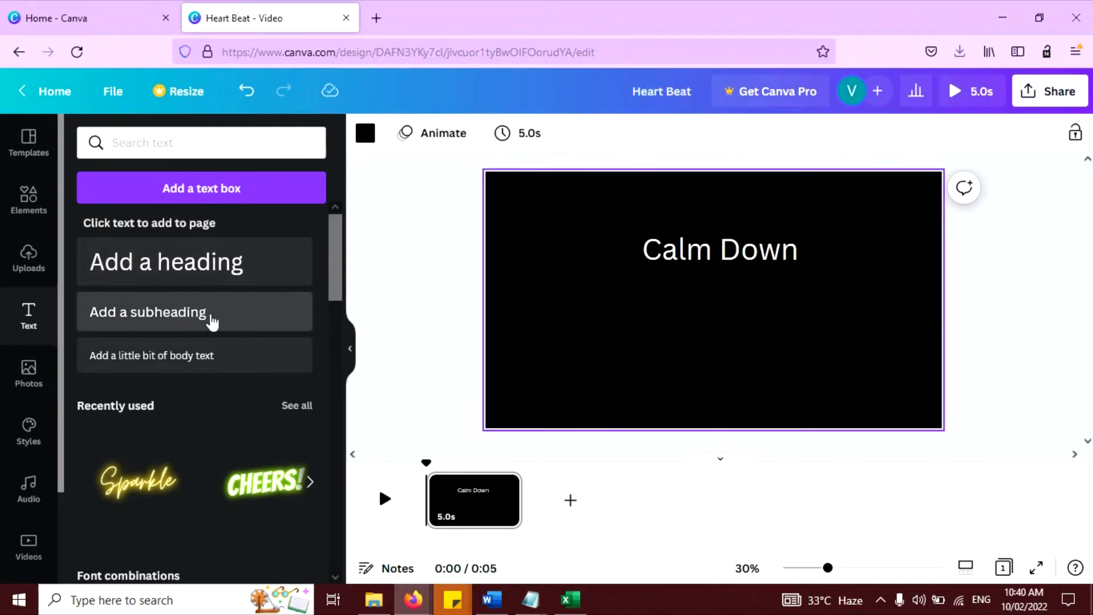
Step: Add a second heading reading "&" below "Calm Down"
{"action": "left_click", "coordinate": [135, 271]}
{"action": "type", "text": "S"}
{"action": "key", "text": "BackSpace"}
{"action": "type", "text": "&"}
{"action": "left_click", "coordinate": [736, 324]}
Step: Add a third heading reading "Breath" and place it centred below the "&"
{"action": "left_click", "coordinate": [186, 268]}
{"action": "type", "text": "Breath"}
{"action": "left_click_drag", "start_coordinate": [734, 355], "coordinate": [730, 411]}
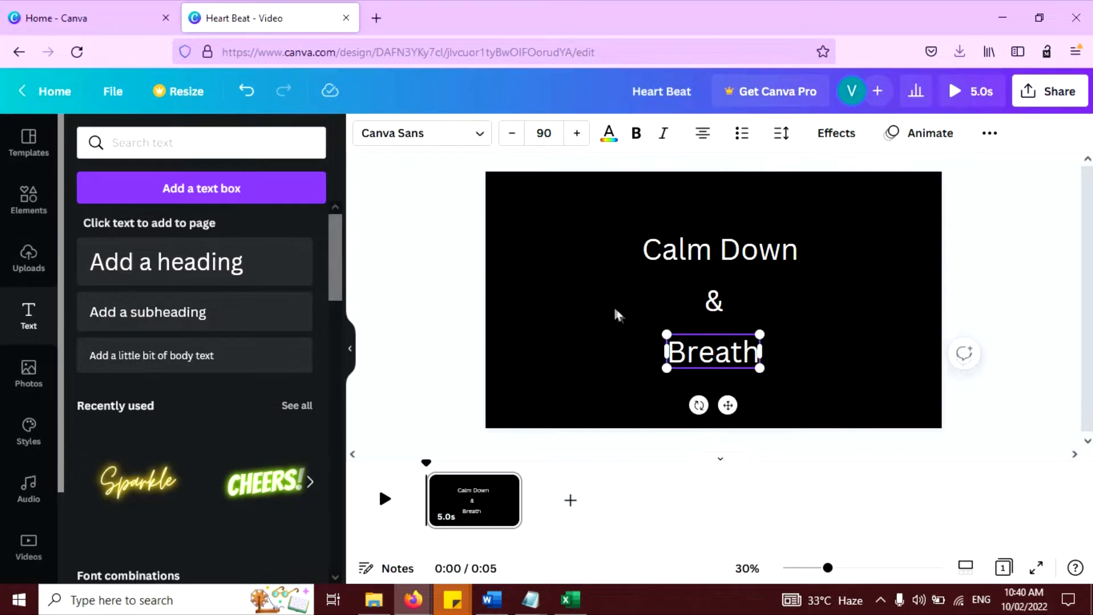
Step: Make the "Calm Down" and "&" texts bold and centre "Calm Down" horizontally on the page, slightly higher
{"action": "left_click", "coordinate": [651, 295]}
{"action": "left_click", "coordinate": [655, 250]}
{"action": "left_click", "coordinate": [636, 133]}
{"action": "left_click", "coordinate": [719, 302]}
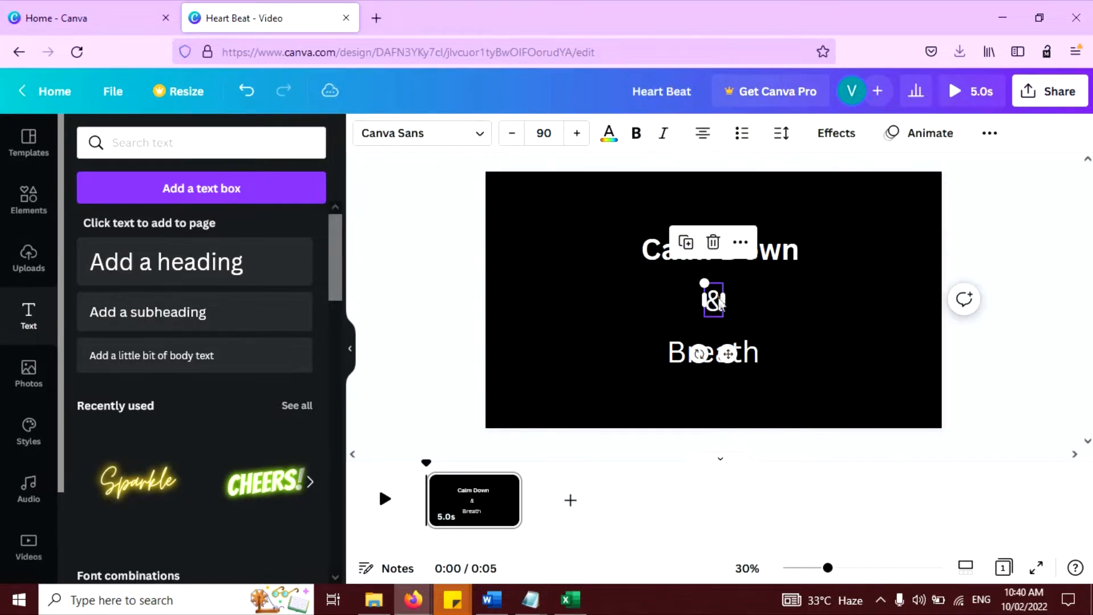
{"action": "left_click", "coordinate": [608, 239]}
{"action": "mouse_move", "coordinate": [658, 241]}
{"action": "left_mouse_down"}
{"action": "mouse_move", "coordinate": [644, 238]}
{"action": "mouse_move", "coordinate": [654, 236]}
{"action": "left_mouse_up"}
{"action": "left_click", "coordinate": [715, 305]}
Step: Change the font of the "Calm Down" text to Alegreya Sans SC Black
{"action": "left_click", "coordinate": [649, 244]}
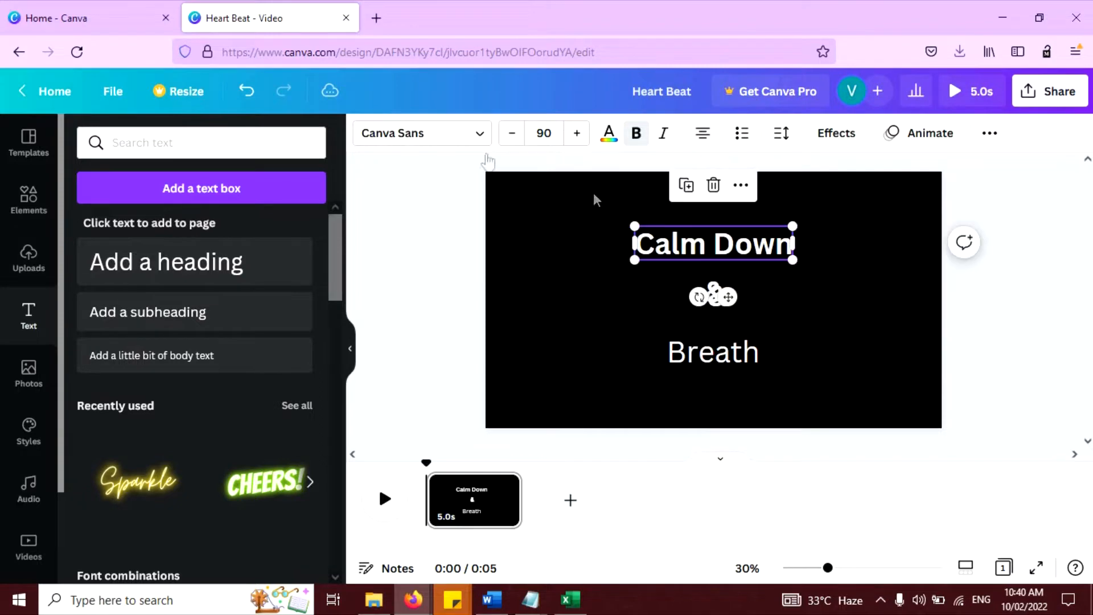
{"action": "left_click", "coordinate": [431, 136]}
{"action": "scroll", "coordinate": [173, 330], "scroll_direction": "down", "scroll_amount": 10}
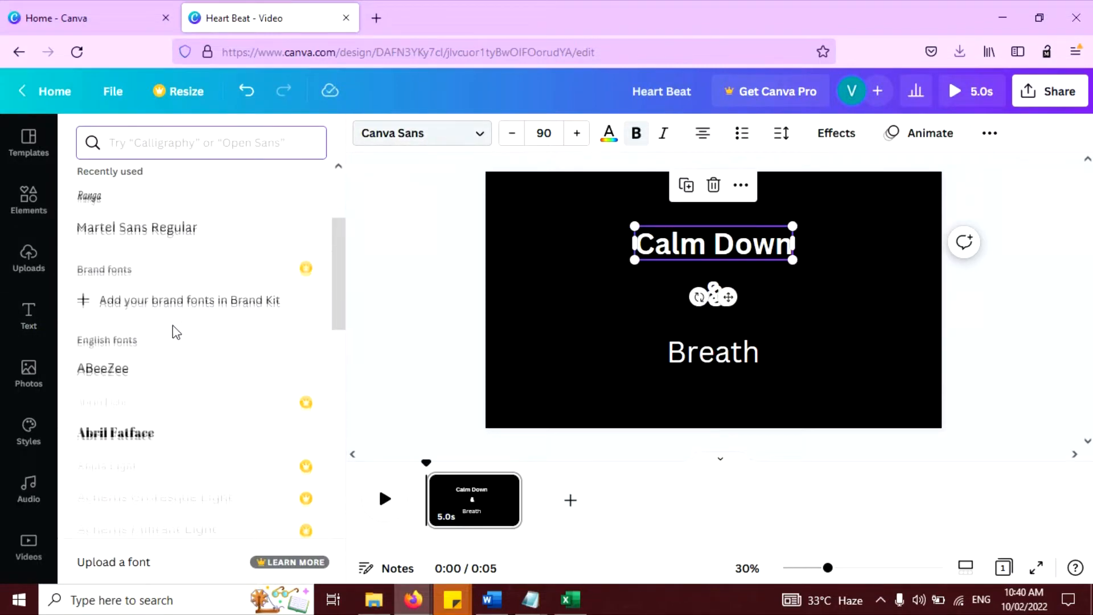
{"action": "scroll", "coordinate": [180, 332], "scroll_direction": "down", "scroll_amount": 6}
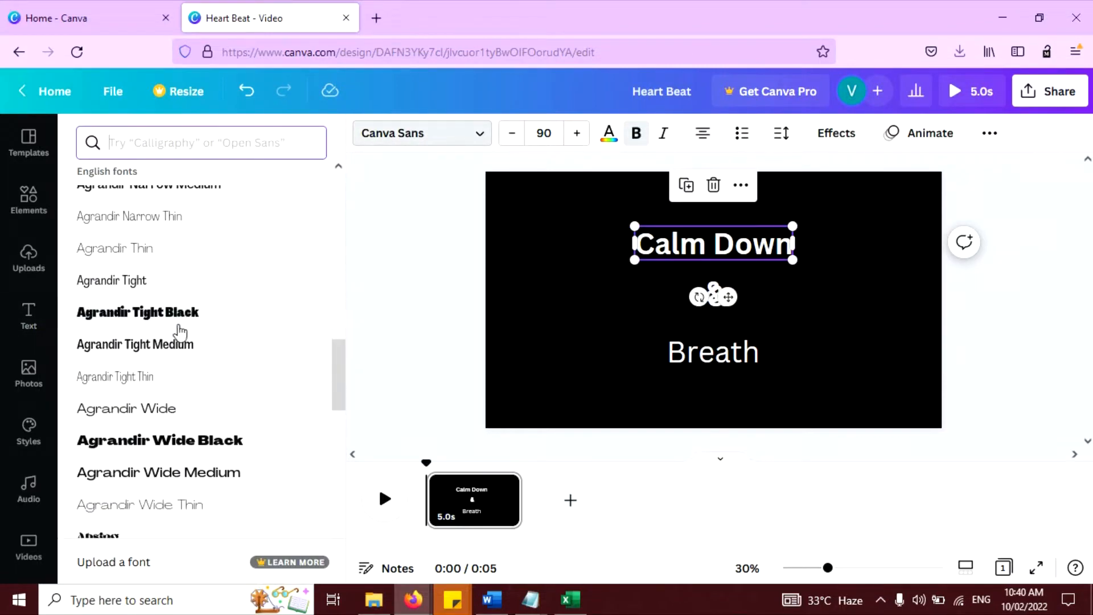
{"action": "scroll", "coordinate": [180, 333], "scroll_direction": "down", "scroll_amount": 3}
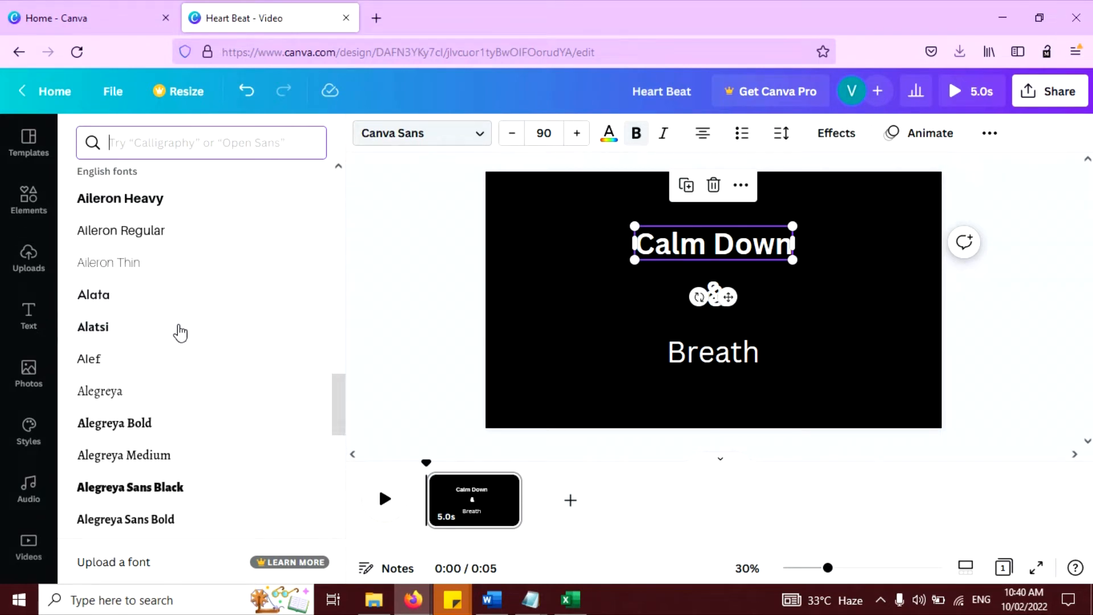
{"action": "scroll", "coordinate": [180, 334], "scroll_direction": "down", "scroll_amount": 5}
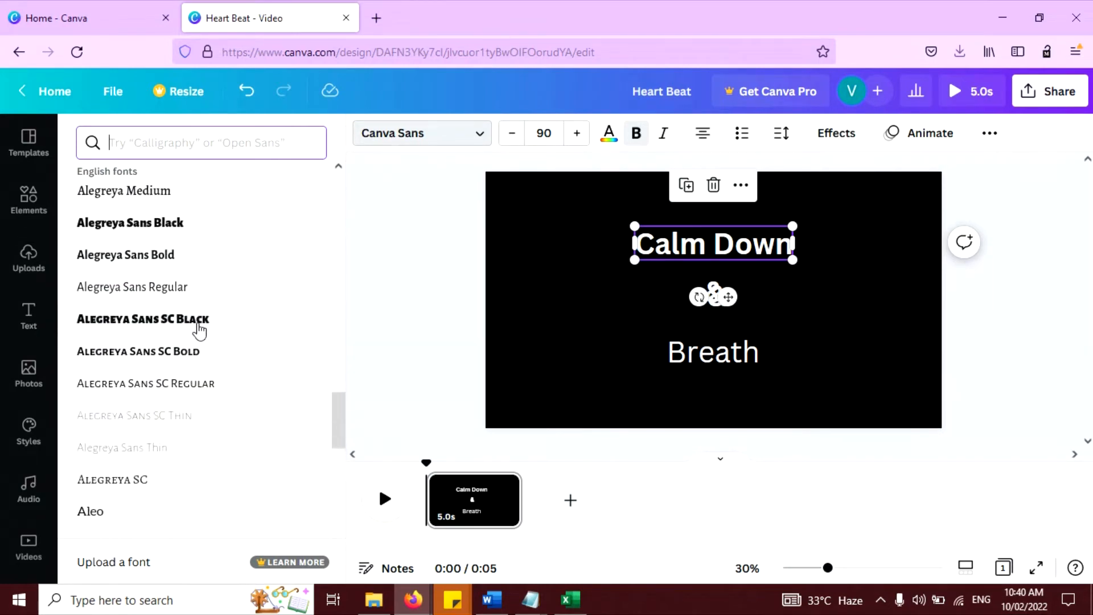
{"action": "left_click", "coordinate": [199, 330]}
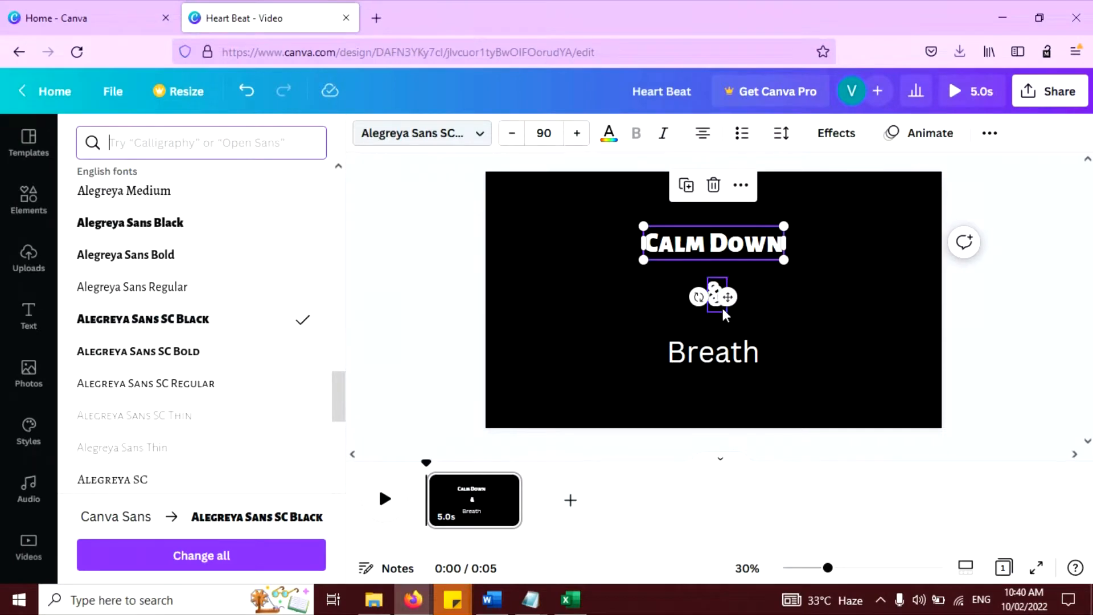
{"action": "left_click", "coordinate": [725, 310]}
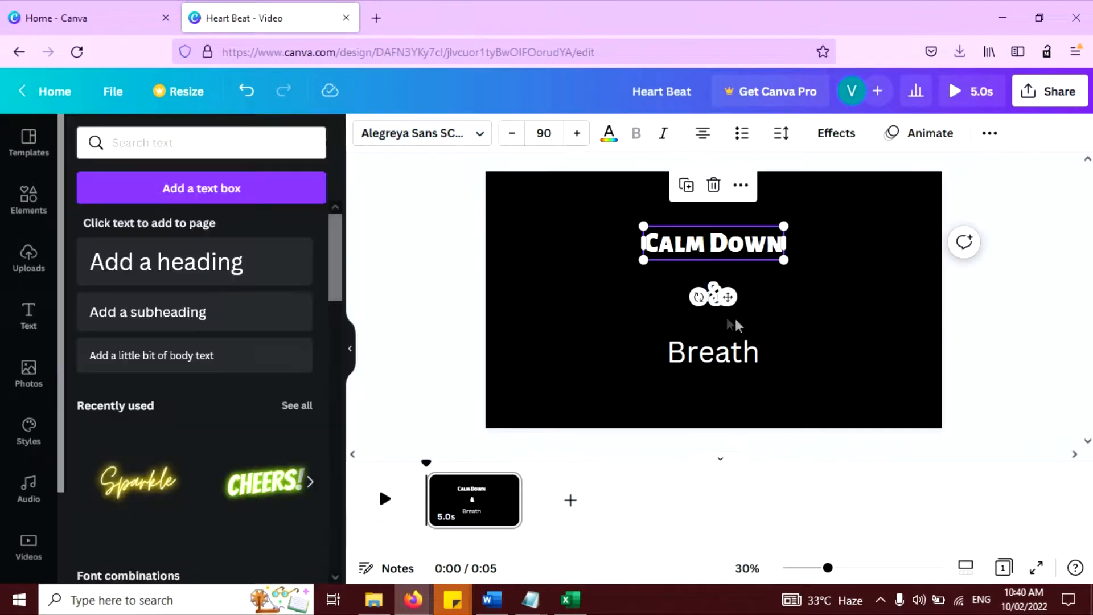
{"action": "left_click", "coordinate": [714, 299]}
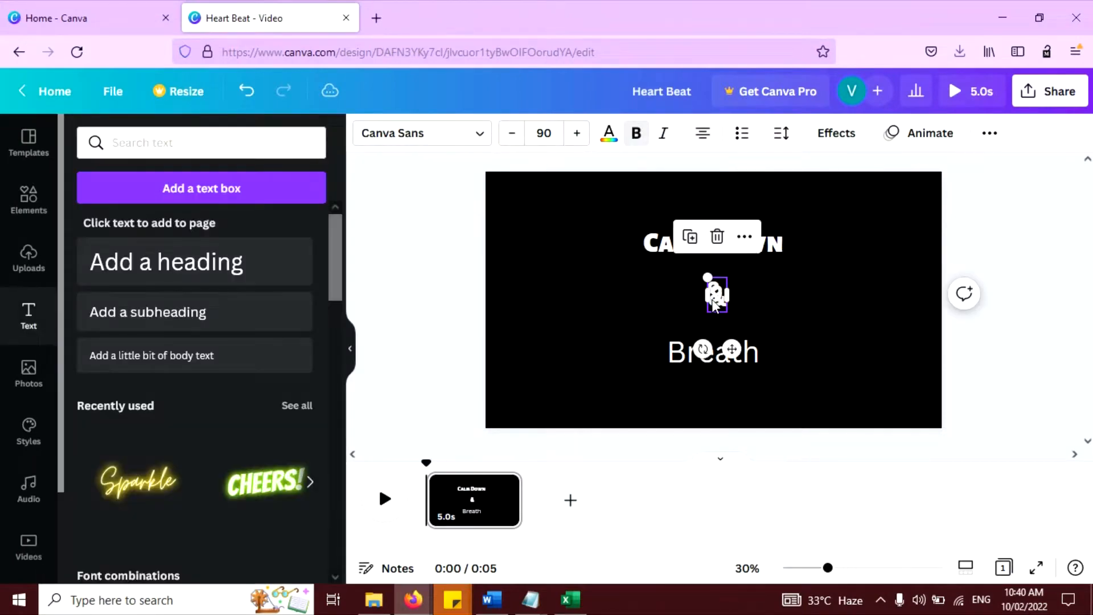
{"action": "left_click", "coordinate": [853, 286]}
{"action": "left_click", "coordinate": [717, 295]}
{"action": "key", "text": "Delete"}
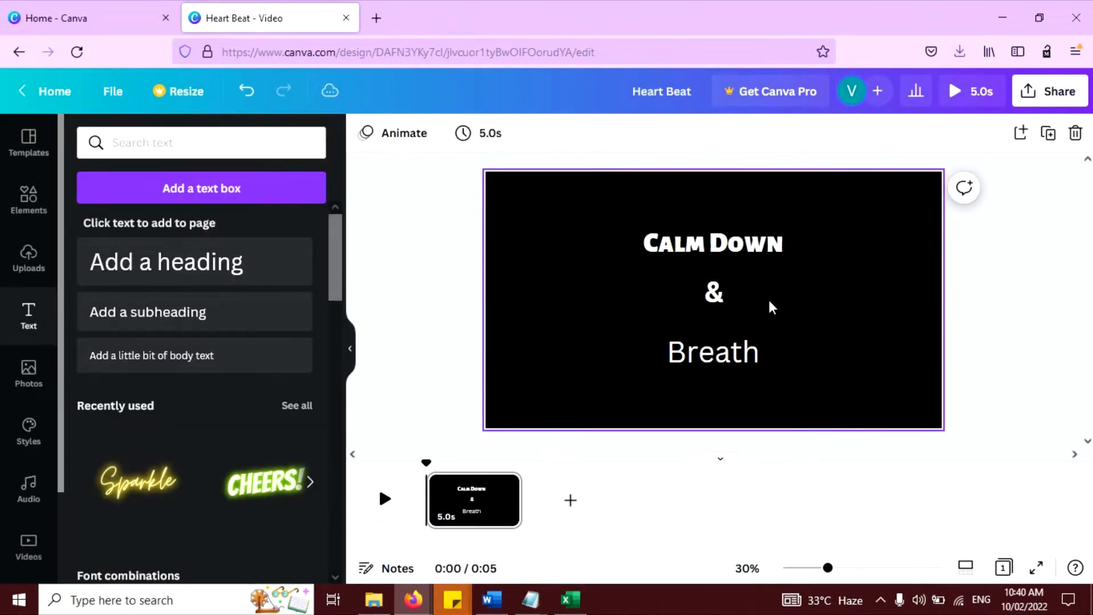
{"action": "left_click", "coordinate": [709, 310]}
Step: Move the "Breath" text slightly closer to the "&" and change its font to Moontime
{"action": "left_click", "coordinate": [721, 365]}
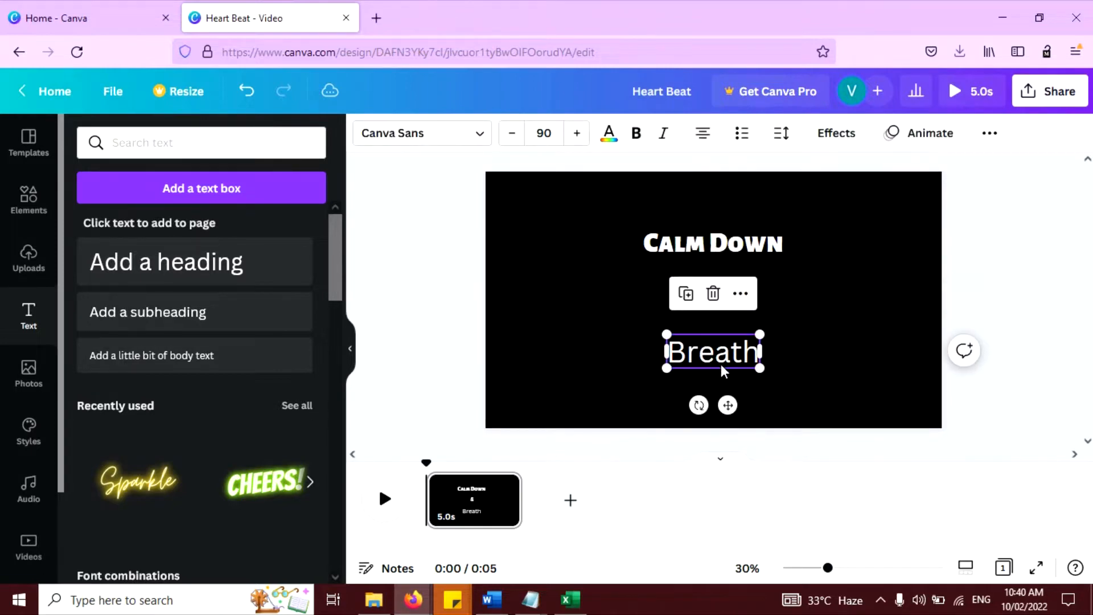
{"action": "left_click_drag", "start_coordinate": [715, 363], "coordinate": [715, 355]}
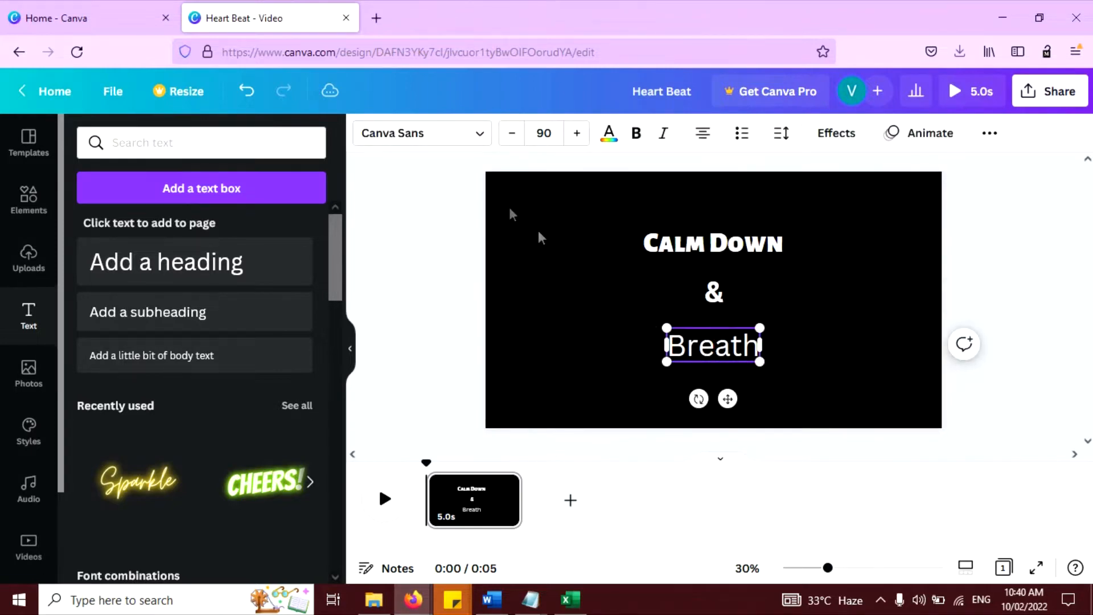
{"action": "left_click", "coordinate": [400, 138]}
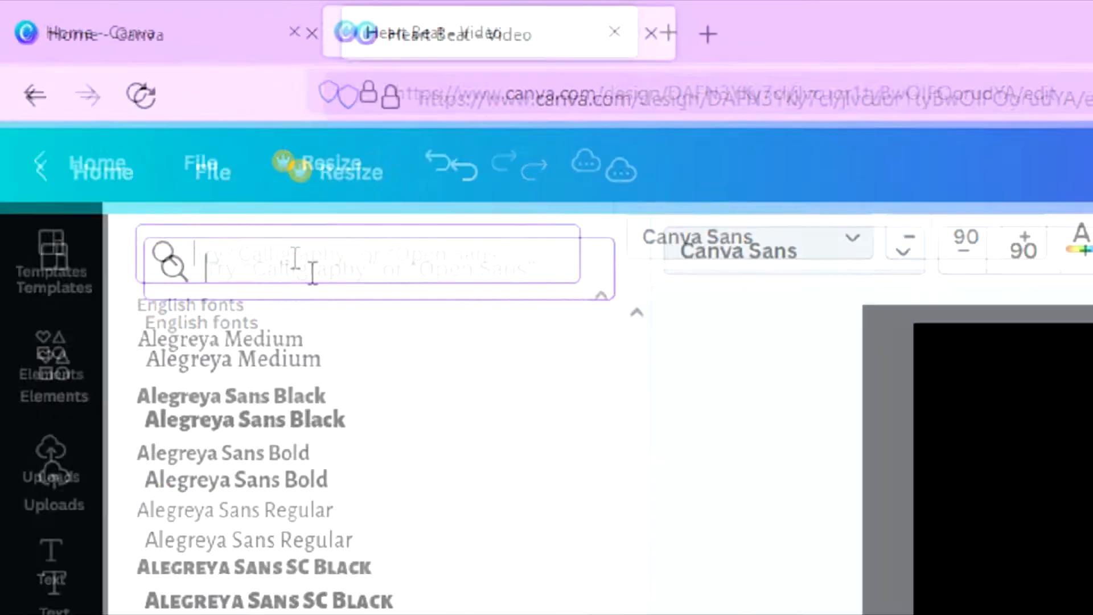
{"action": "type", "text": "moon"}
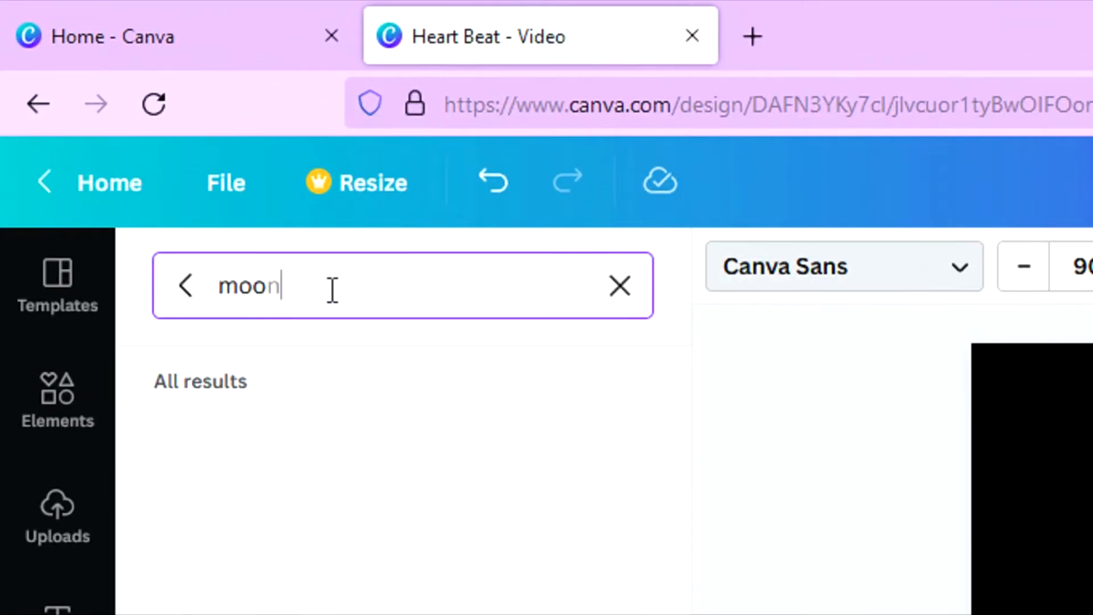
{"action": "type", "text": "time"}
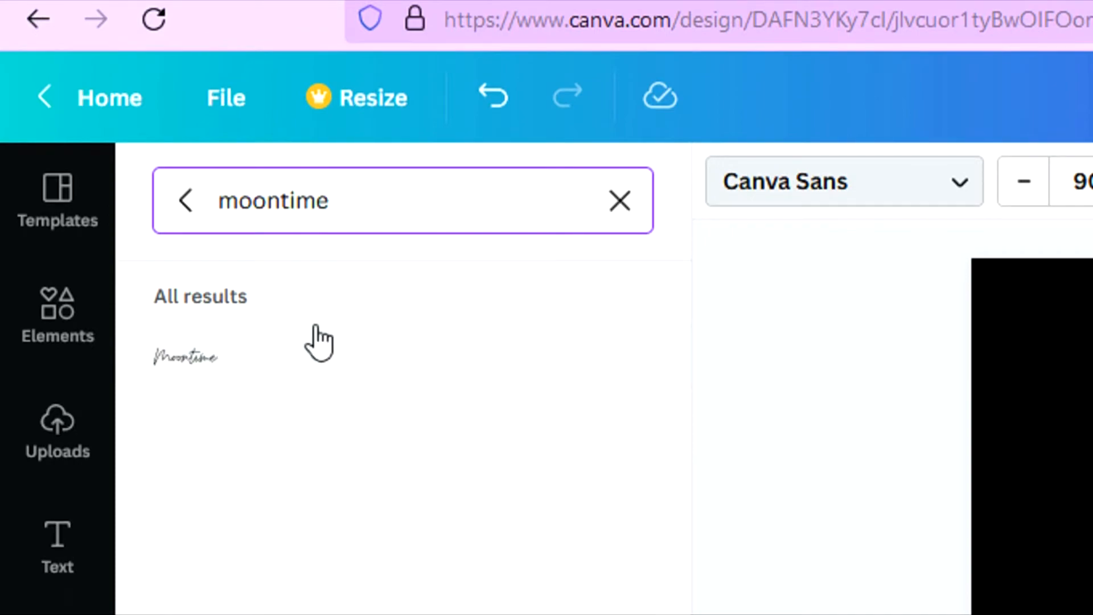
{"action": "left_click", "coordinate": [304, 363]}
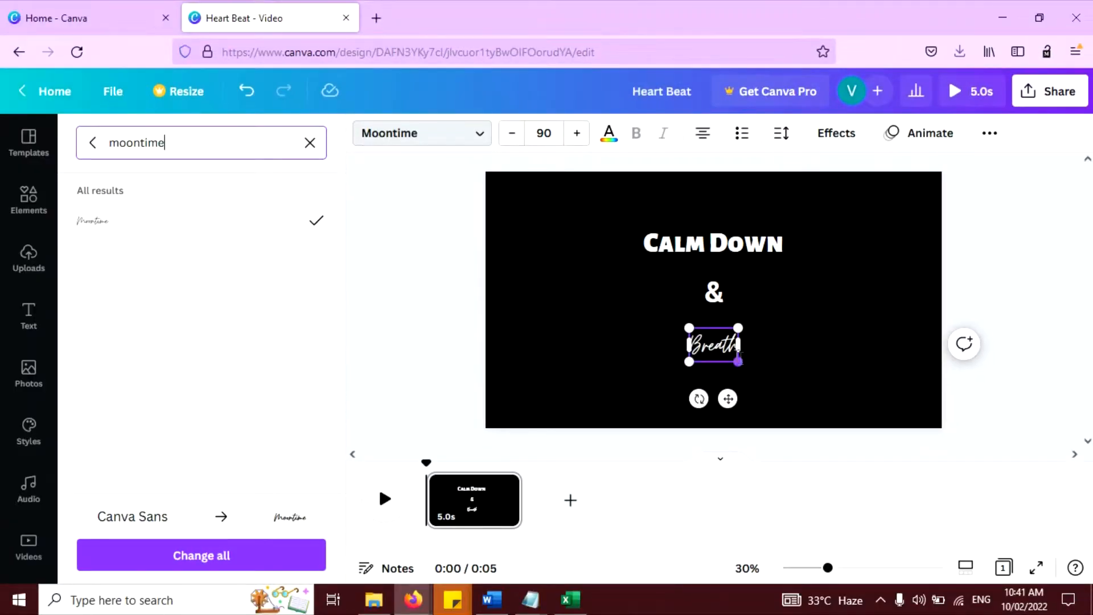
Step: Set the "Breath" text's font size to 215 and move it up towards the "&"
{"action": "left_click", "coordinate": [554, 133]}
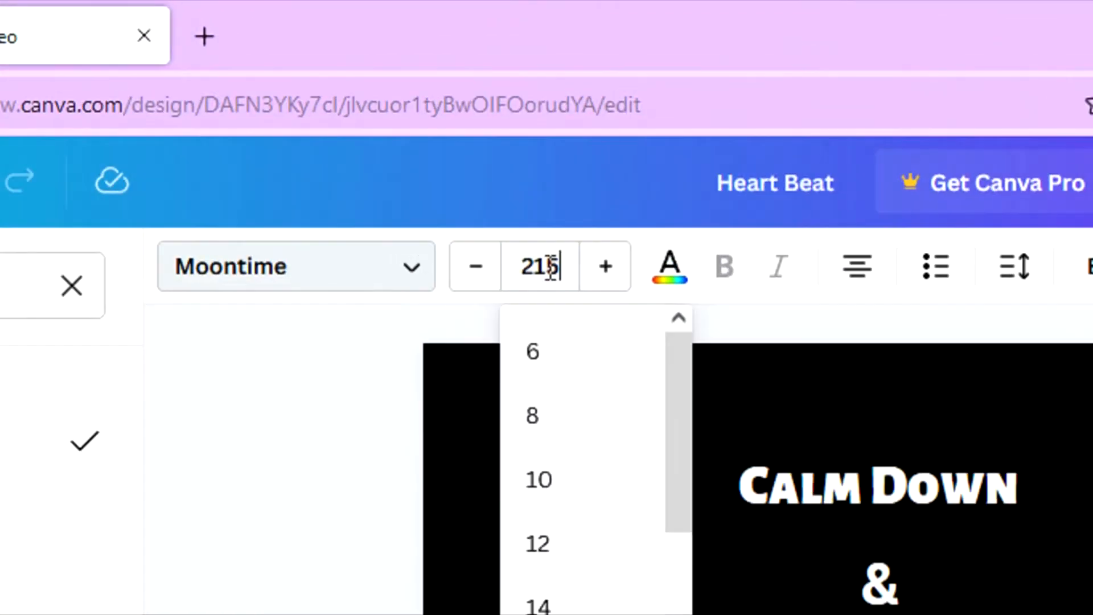
{"action": "key", "text": "Return"}
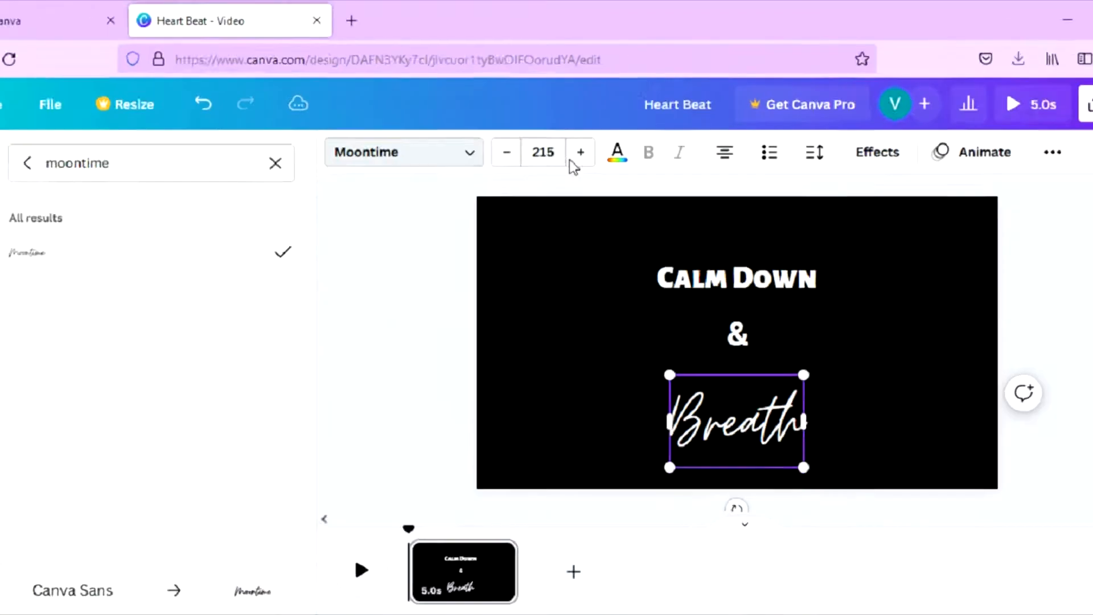
{"action": "left_click", "coordinate": [871, 364]}
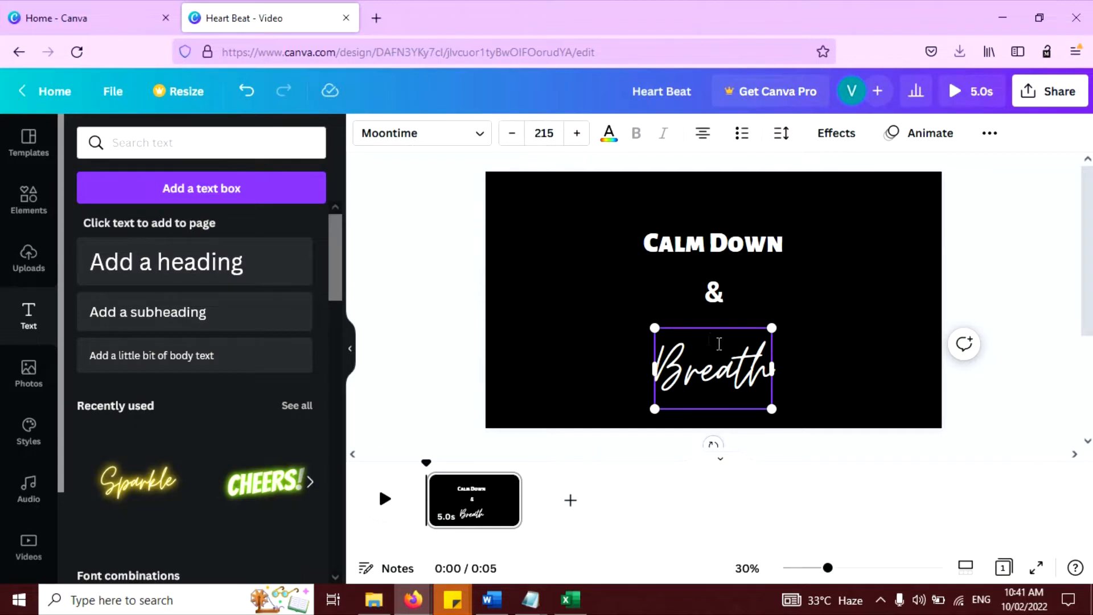
{"action": "left_click", "coordinate": [834, 332]}
{"action": "left_click_drag", "start_coordinate": [704, 364], "coordinate": [704, 346]}
{"action": "left_click", "coordinate": [508, 298]}
Step: Enlarge the "Calm Down" text slightly and re-centre it near the upper part of the page
{"action": "left_click", "coordinate": [658, 242]}
{"action": "left_click_drag", "start_coordinate": [643, 227], "coordinate": [619, 220]}
{"action": "left_click_drag", "start_coordinate": [727, 234], "coordinate": [737, 227]}
{"action": "left_click_drag", "start_coordinate": [796, 252], "coordinate": [807, 263]}
{"action": "left_click_drag", "start_coordinate": [735, 236], "coordinate": [730, 229]}
Step: Reposition the "&" and "Breath" texts so they sit evenly spaced and centred below "Calm Down"
{"action": "left_click_drag", "start_coordinate": [713, 295], "coordinate": [713, 277]}
{"action": "left_click_drag", "start_coordinate": [712, 354], "coordinate": [712, 344]}
{"action": "left_click", "coordinate": [679, 281]}
{"action": "left_click_drag", "start_coordinate": [713, 274], "coordinate": [713, 283]}
{"action": "left_click", "coordinate": [627, 296]}
{"action": "left_click_drag", "start_coordinate": [710, 358], "coordinate": [711, 362]}
{"action": "left_click", "coordinate": [538, 320]}
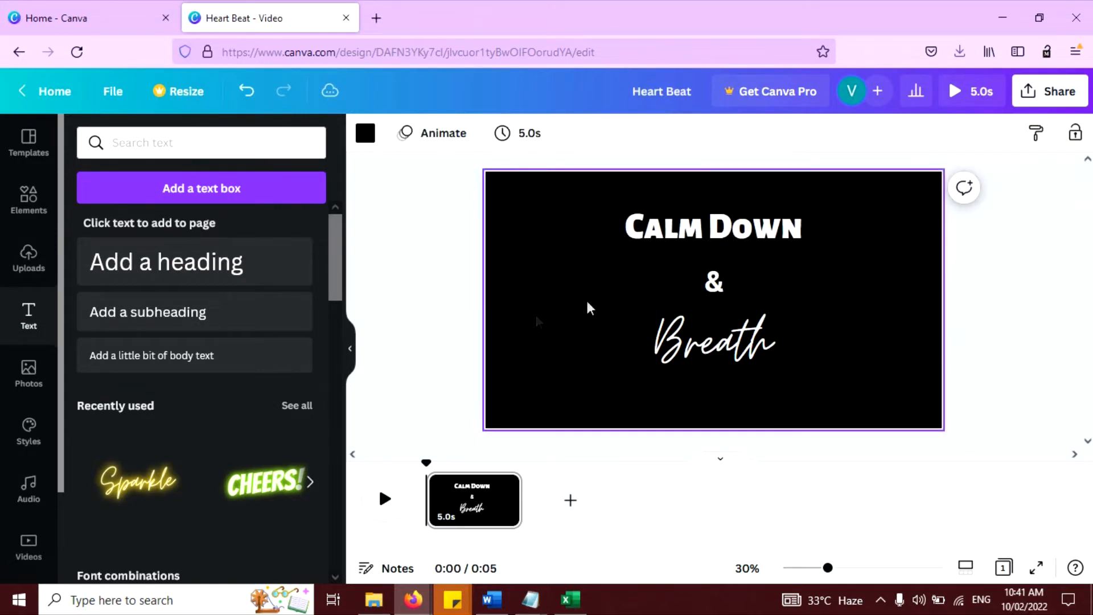
Step: Change the colour of the "Breath" text to the default yellow
{"action": "left_click", "coordinate": [698, 355]}
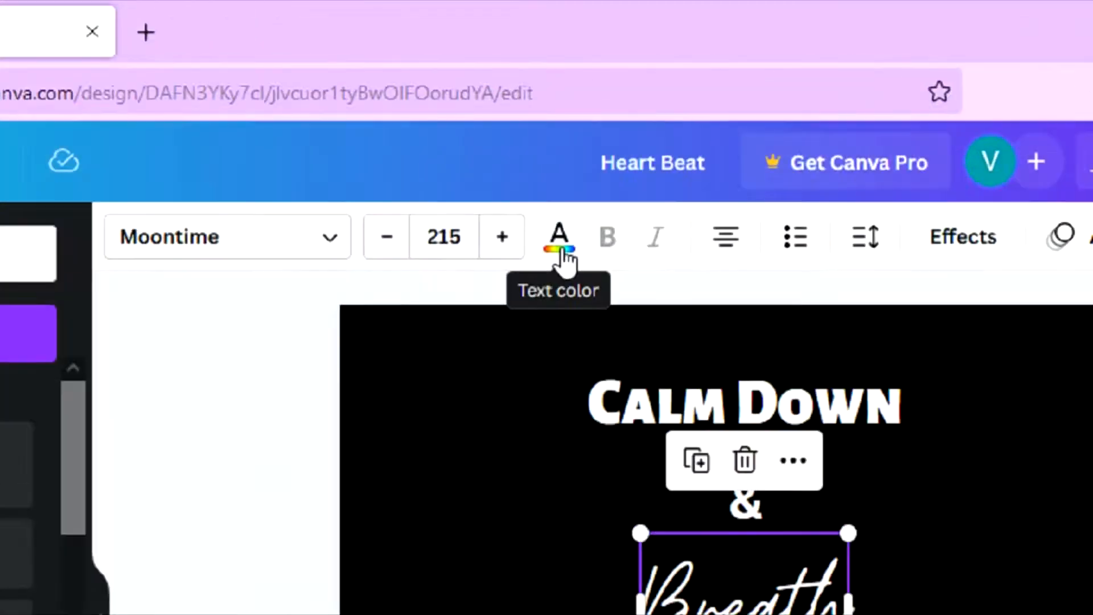
{"action": "left_click", "coordinate": [610, 143]}
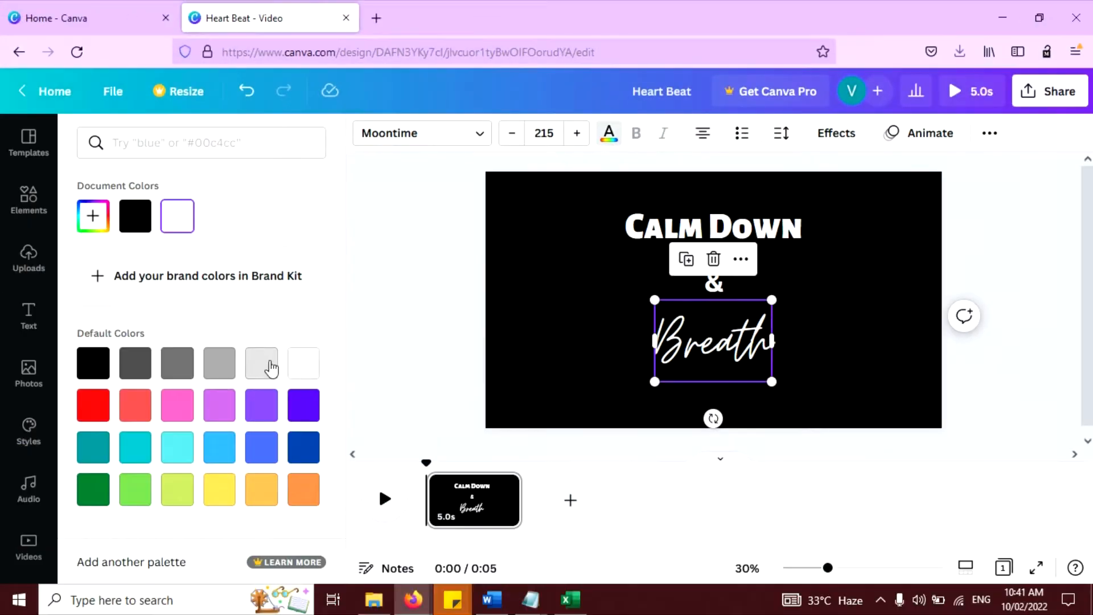
{"action": "left_click", "coordinate": [220, 499]}
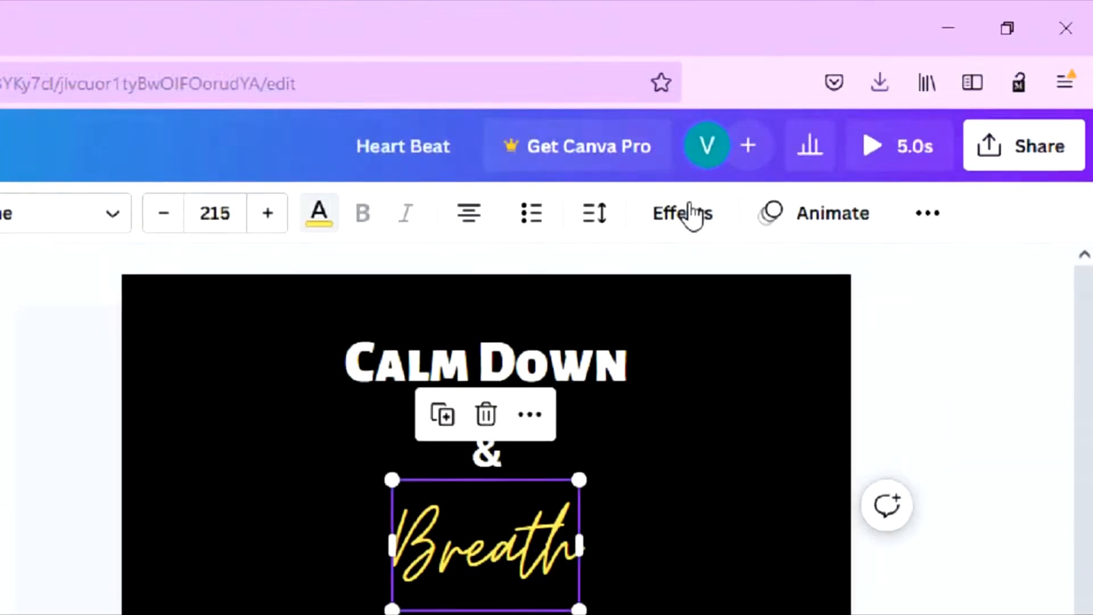
Step: Apply the Neon effect to the "Breath" text with an intensity of 100
{"action": "left_click", "coordinate": [690, 214]}
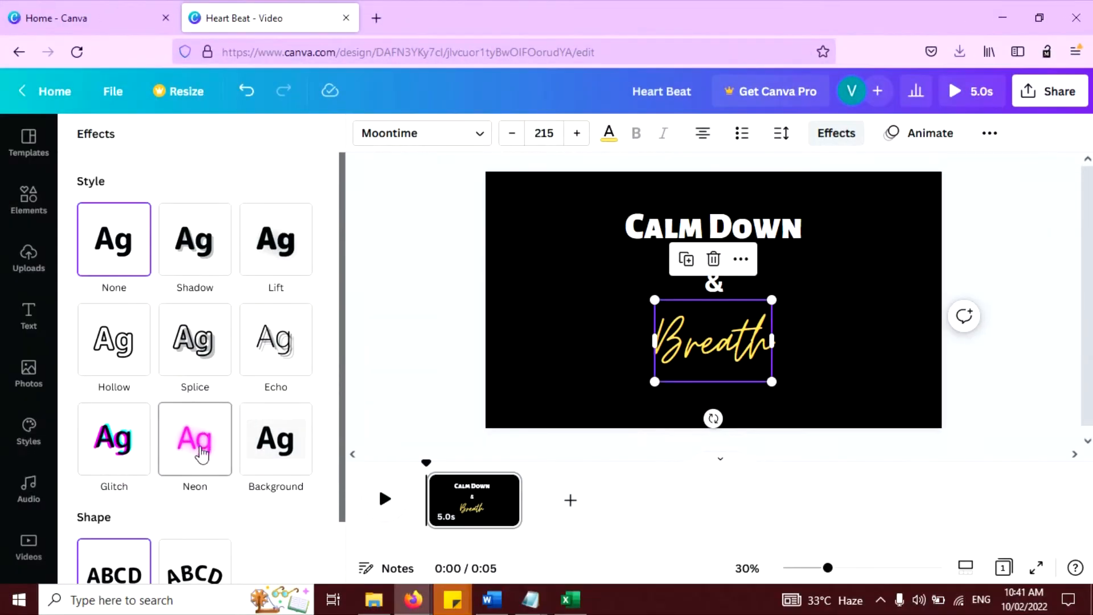
{"action": "left_click", "coordinate": [201, 453]}
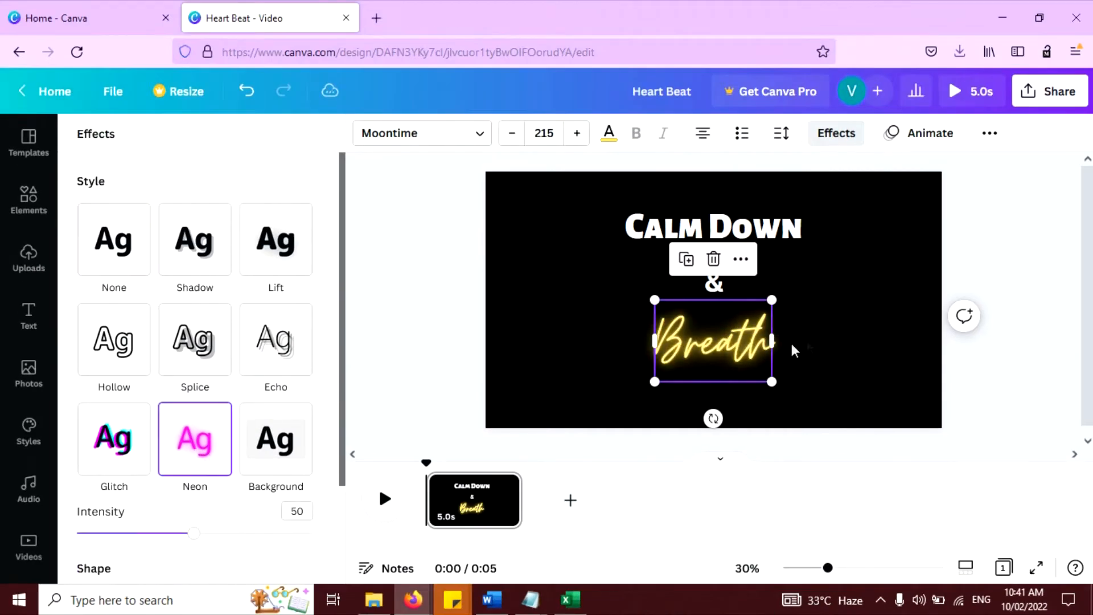
{"action": "left_click_drag", "start_coordinate": [344, 402], "coordinate": [345, 519]}
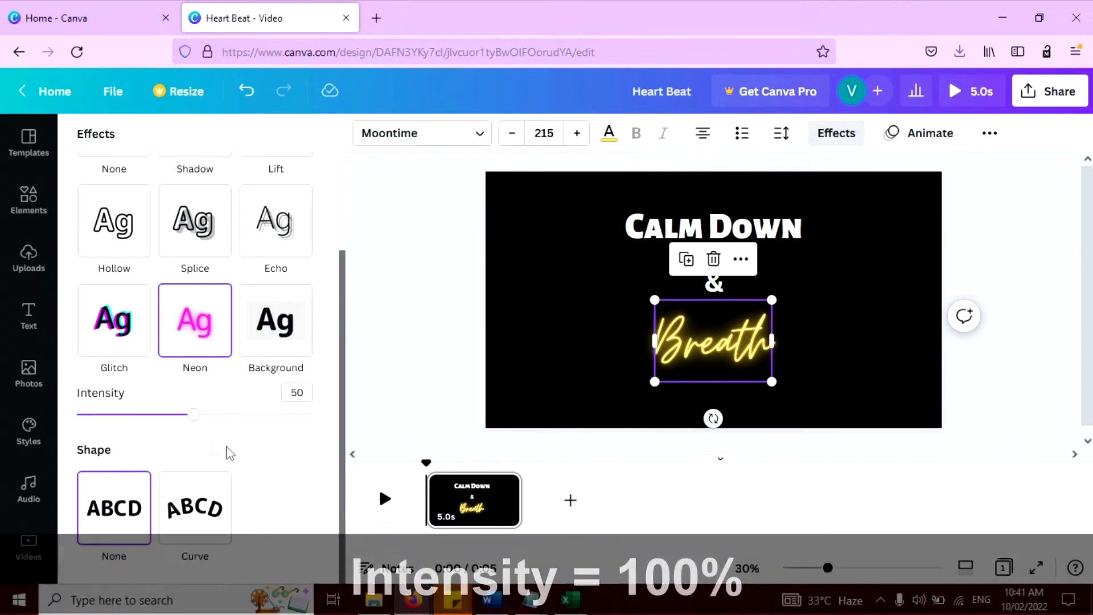
{"action": "left_click_drag", "start_coordinate": [194, 420], "coordinate": [315, 433]}
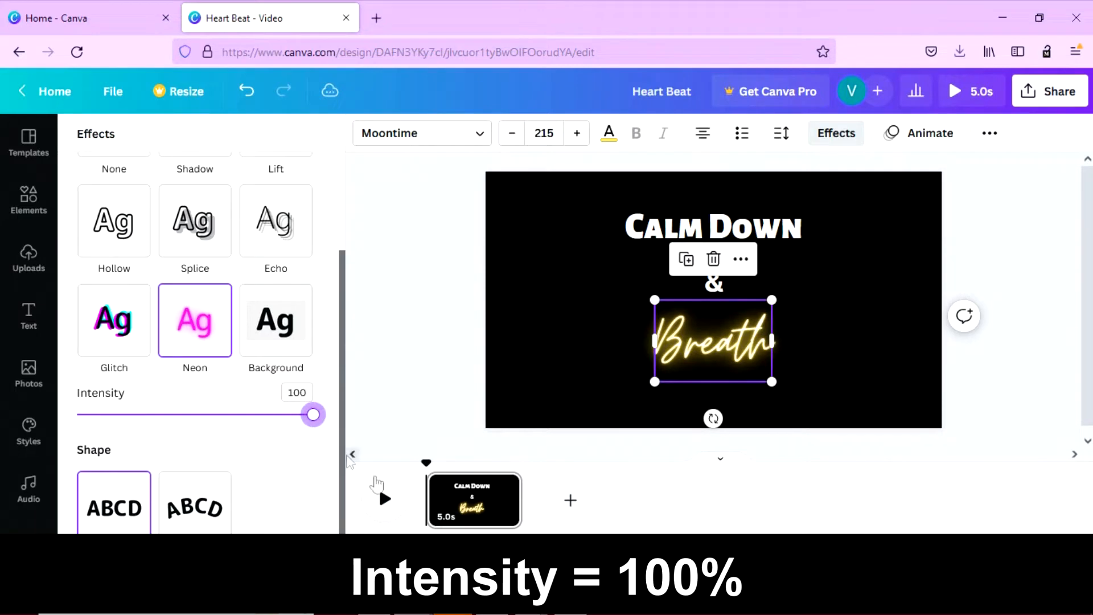
Step: Duplicate the first page to create a second page with the same texts
{"action": "left_click", "coordinate": [464, 524]}
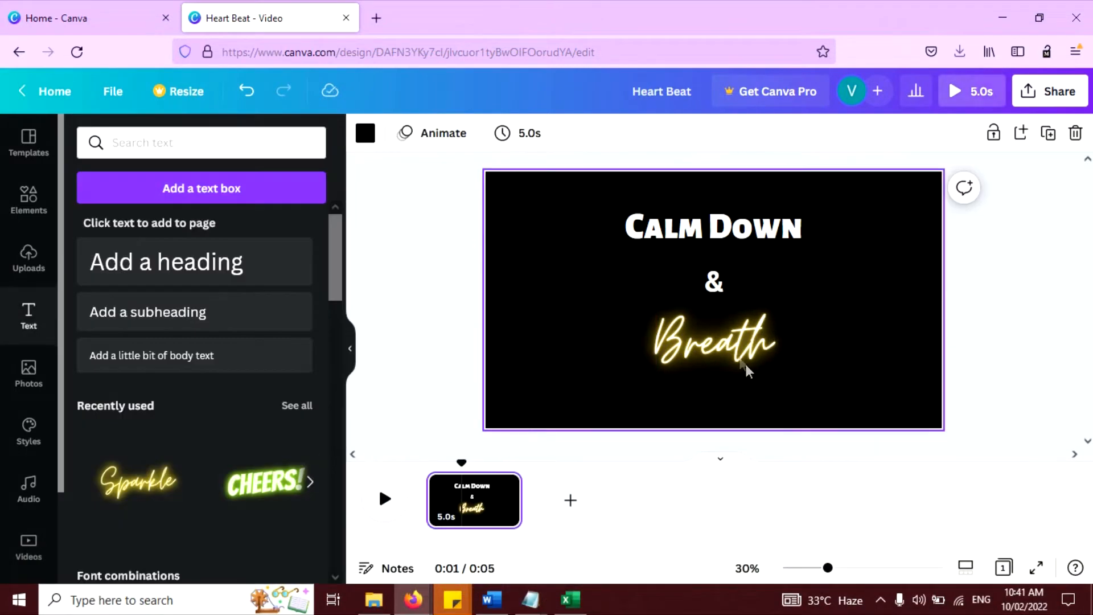
{"action": "left_click", "coordinate": [745, 363]}
{"action": "left_click", "coordinate": [494, 489]}
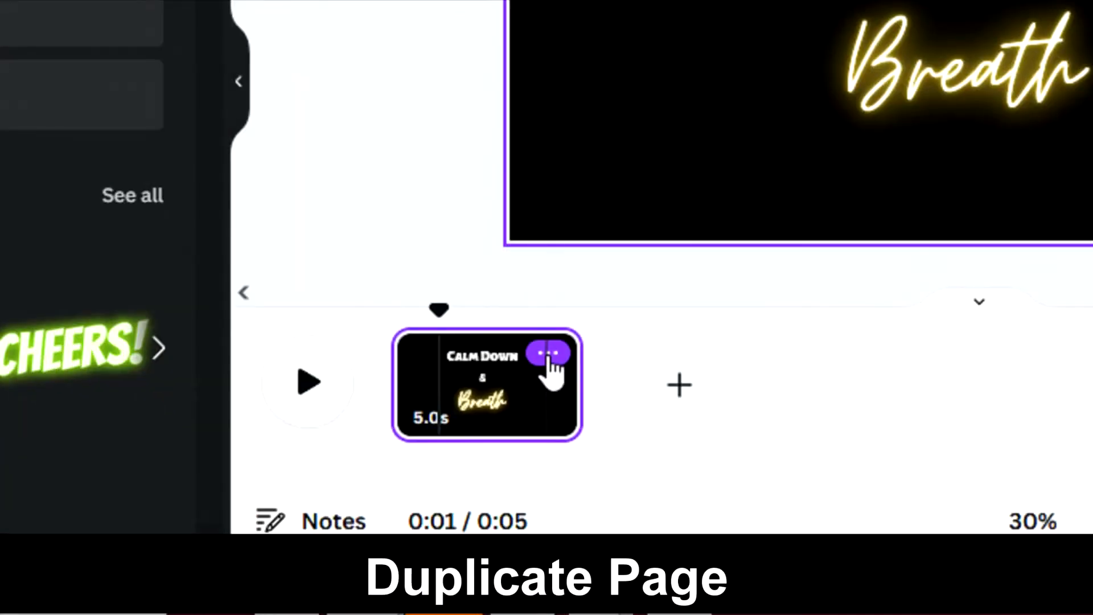
{"action": "left_click", "coordinate": [504, 486]}
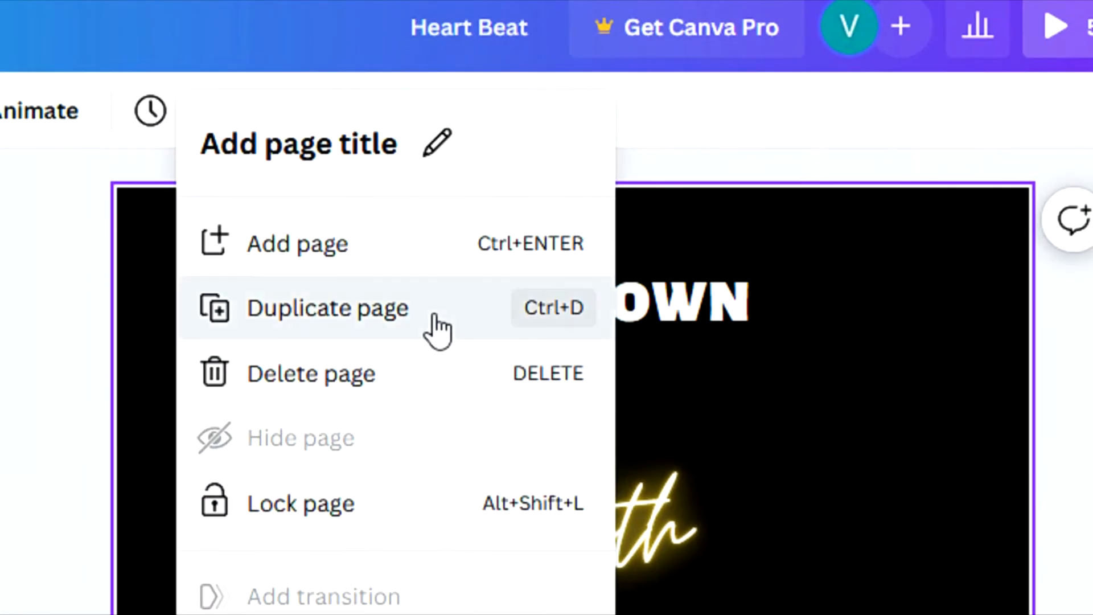
{"action": "left_click", "coordinate": [513, 281]}
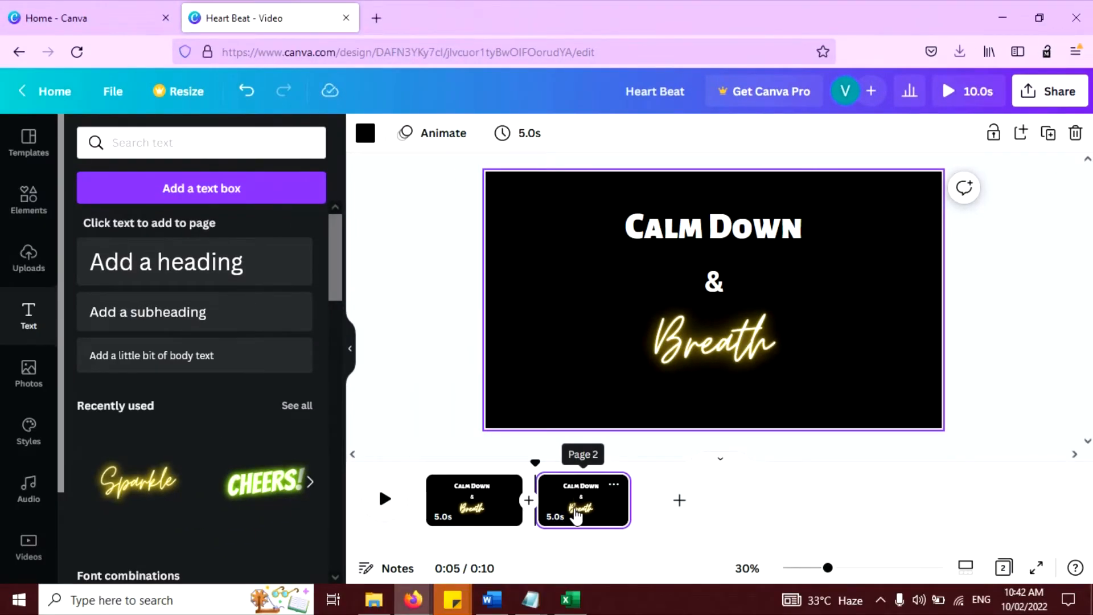
Step: Set the neon intensity of the "Breath" text on page 2 to 90
{"action": "left_click", "coordinate": [575, 511]}
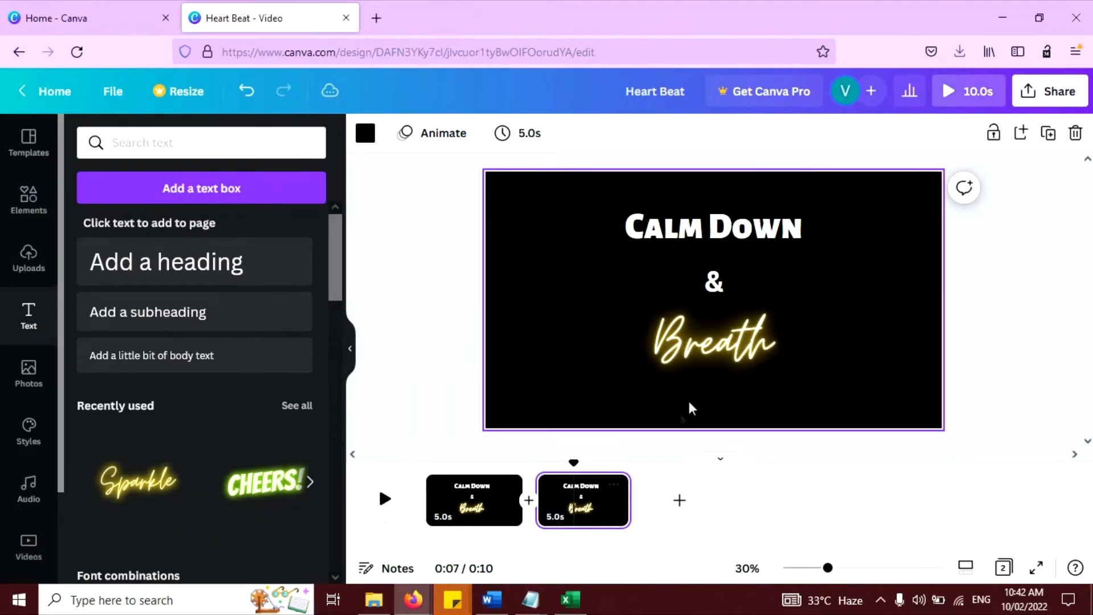
{"action": "left_click", "coordinate": [715, 336]}
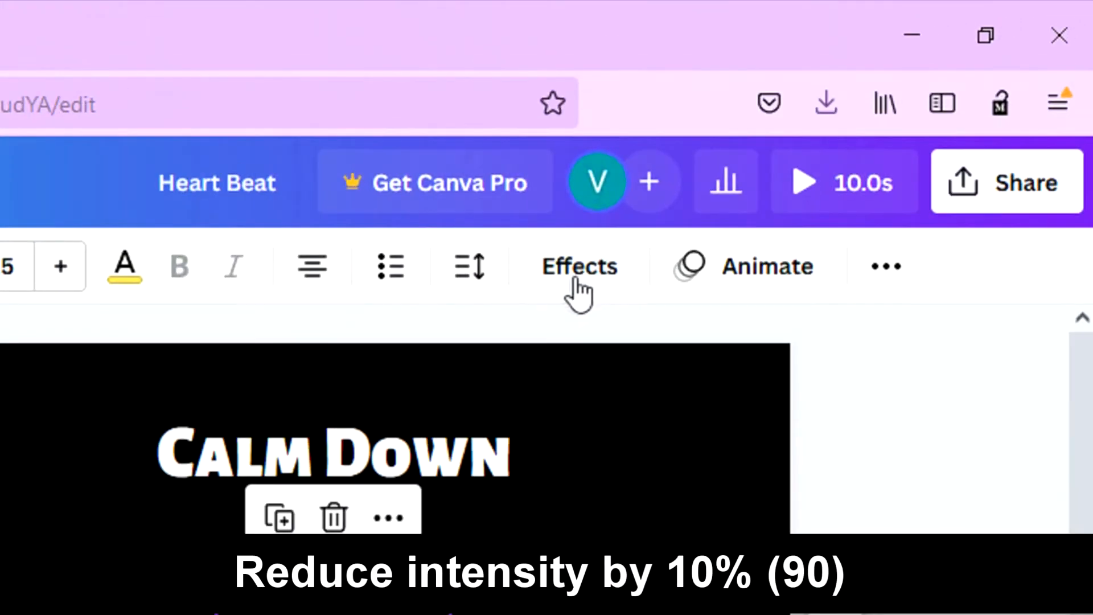
{"action": "left_click", "coordinate": [581, 279]}
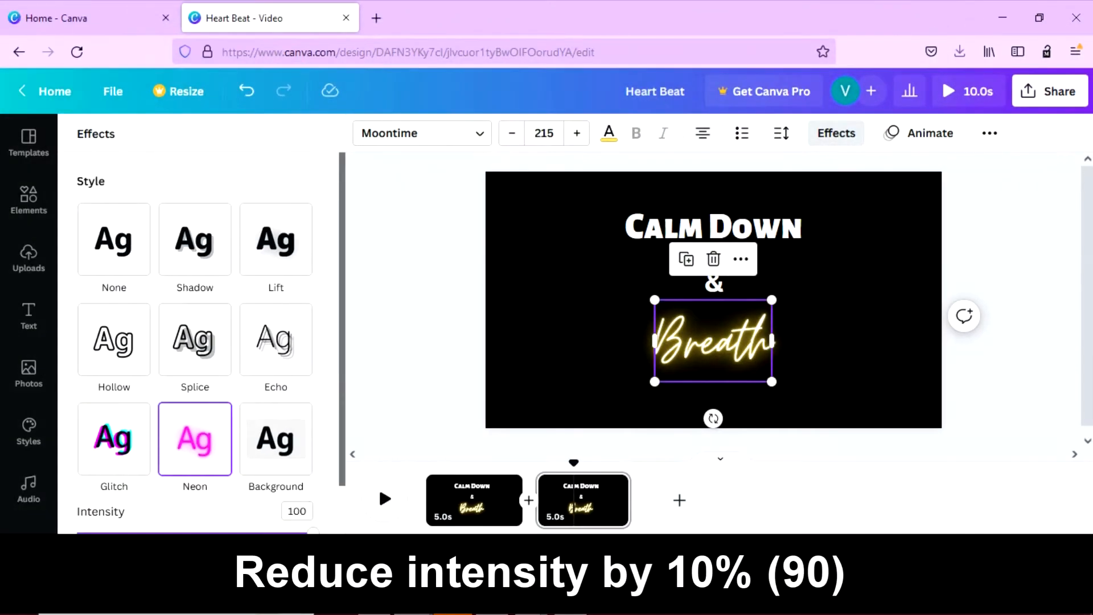
{"action": "left_click_drag", "start_coordinate": [294, 532], "coordinate": [292, 536]}
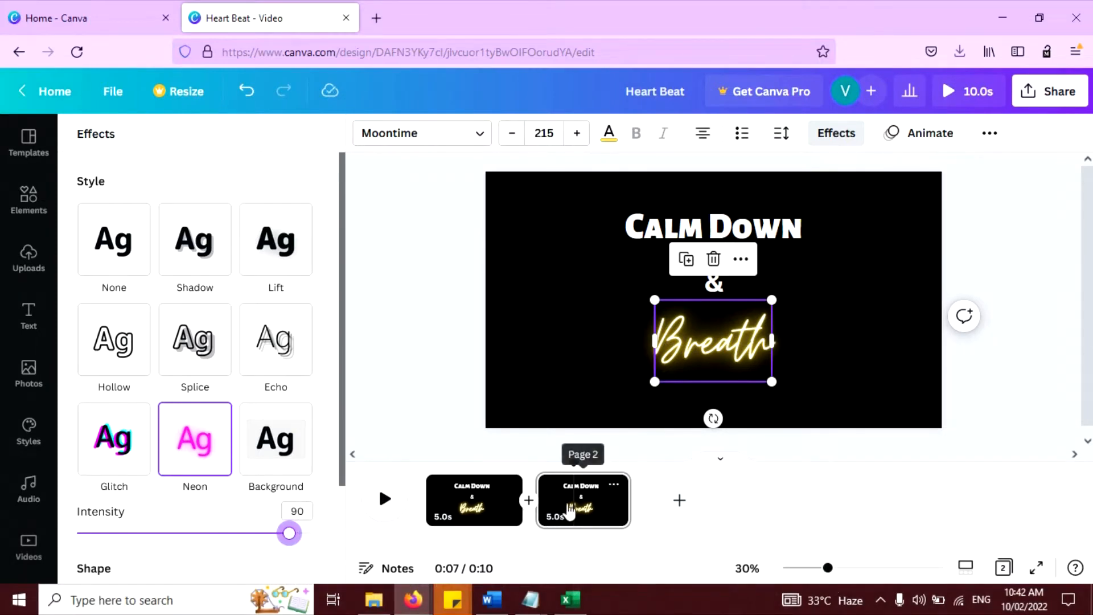
Step: Duplicate page 2 and set the neon intensity of "Breath" on the new third page to 80
{"action": "left_click", "coordinate": [607, 501]}
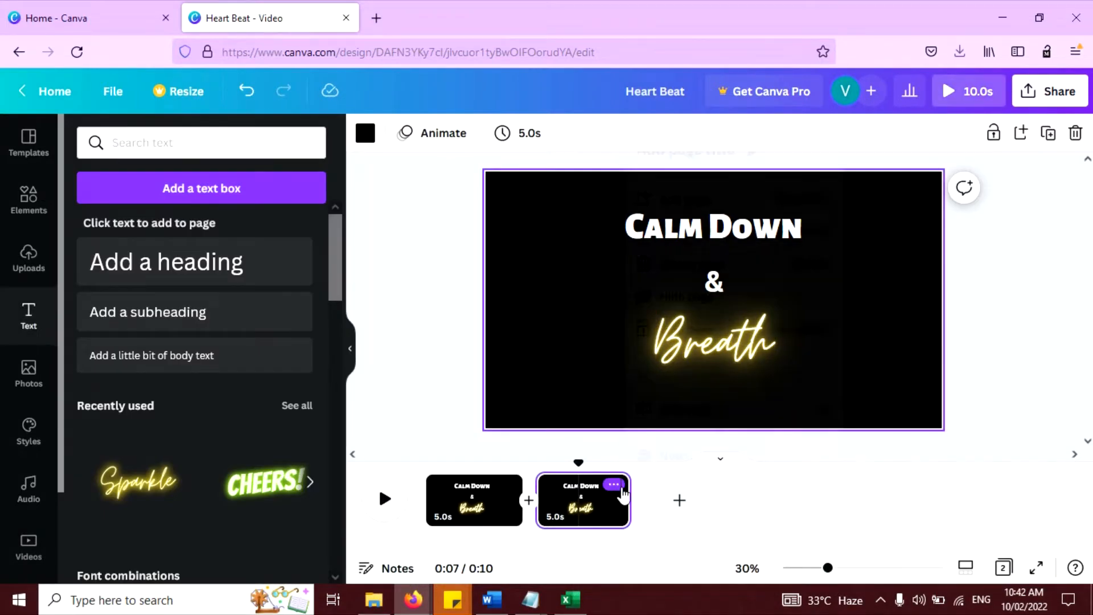
{"action": "left_click", "coordinate": [614, 485]}
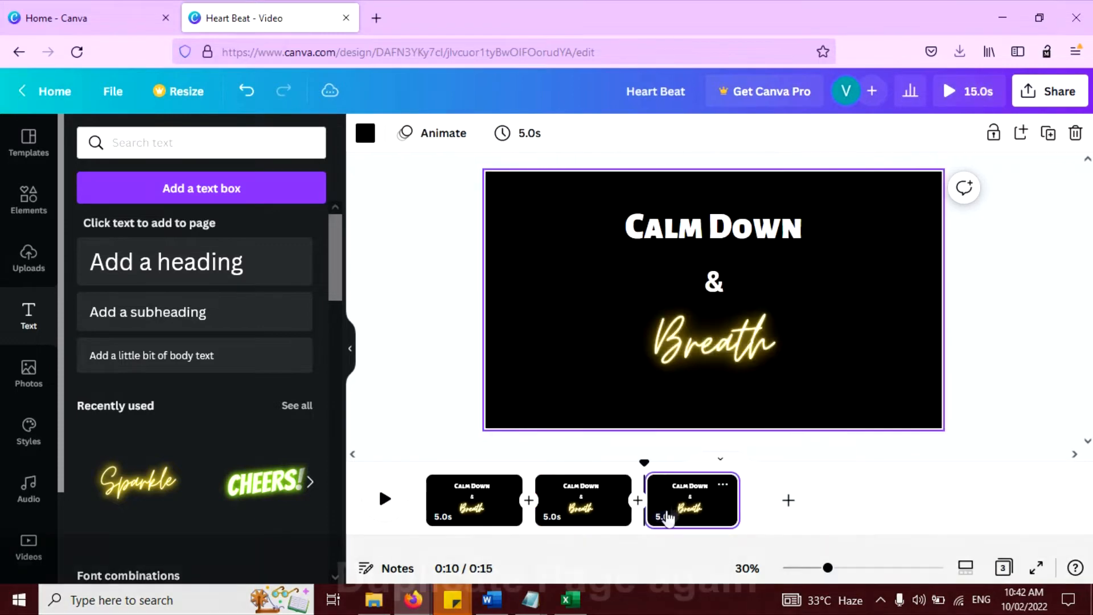
{"action": "left_click", "coordinate": [713, 332]}
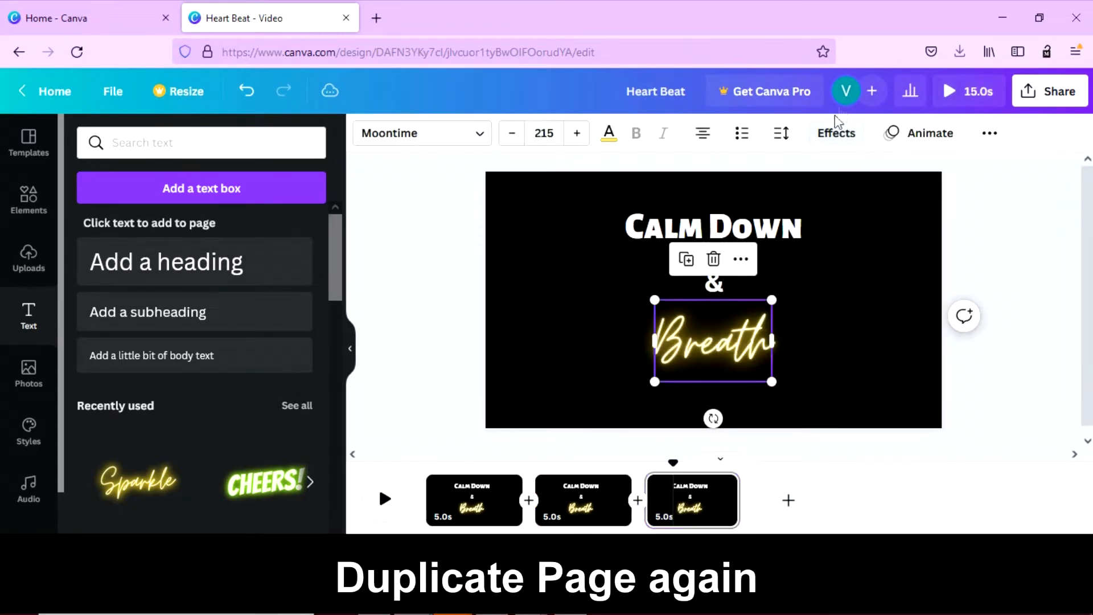
{"action": "left_click", "coordinate": [837, 134]}
{"action": "left_click_drag", "start_coordinate": [290, 534], "coordinate": [277, 538]}
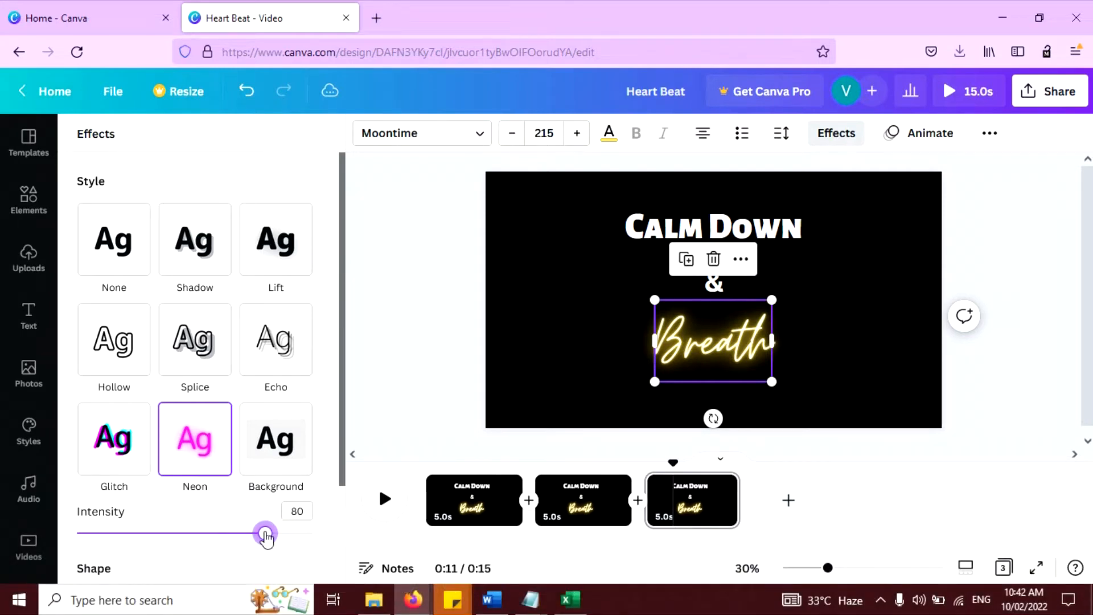
Step: Duplicate page 3 and set the neon intensity of "Breath" on the new fourth page to 70
{"action": "left_click", "coordinate": [725, 484]}
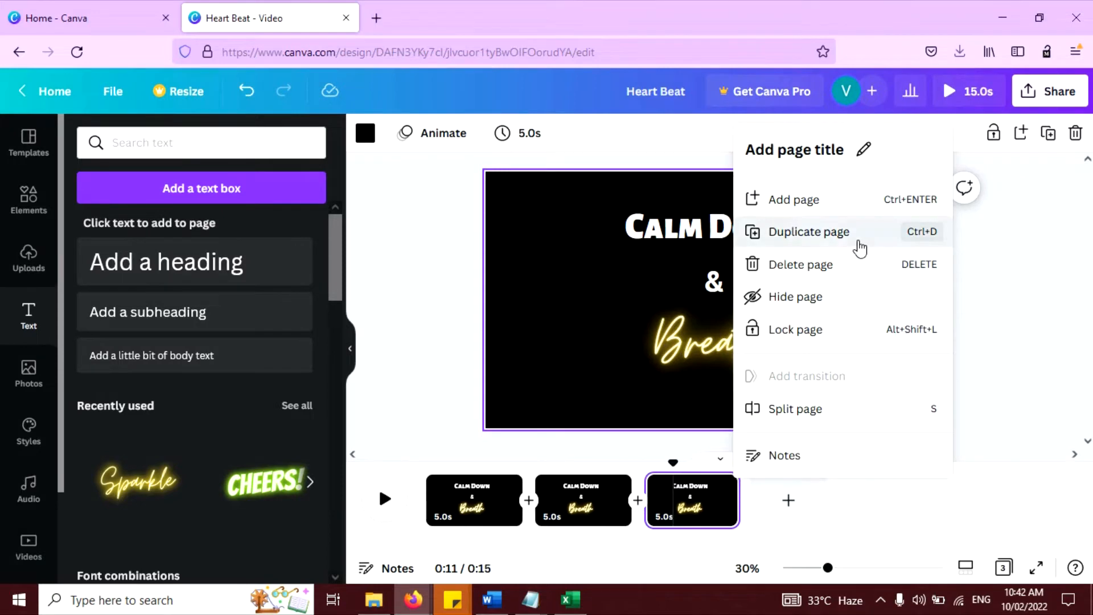
{"action": "left_click", "coordinate": [859, 246]}
{"action": "left_click", "coordinate": [709, 335]}
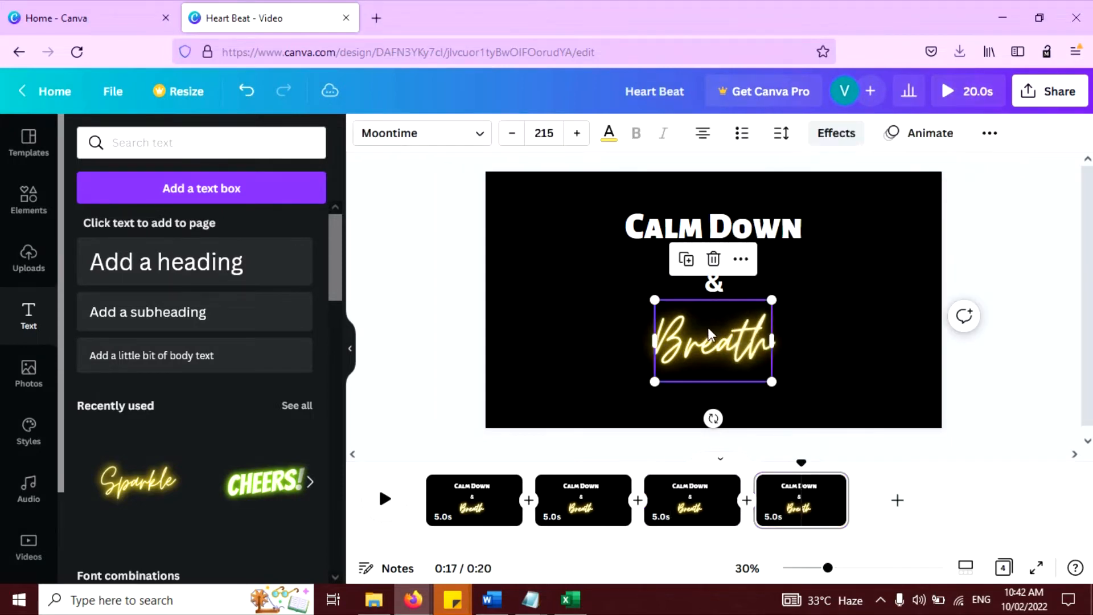
{"action": "left_click", "coordinate": [833, 135]}
{"action": "left_click_drag", "start_coordinate": [259, 540], "coordinate": [235, 540]}
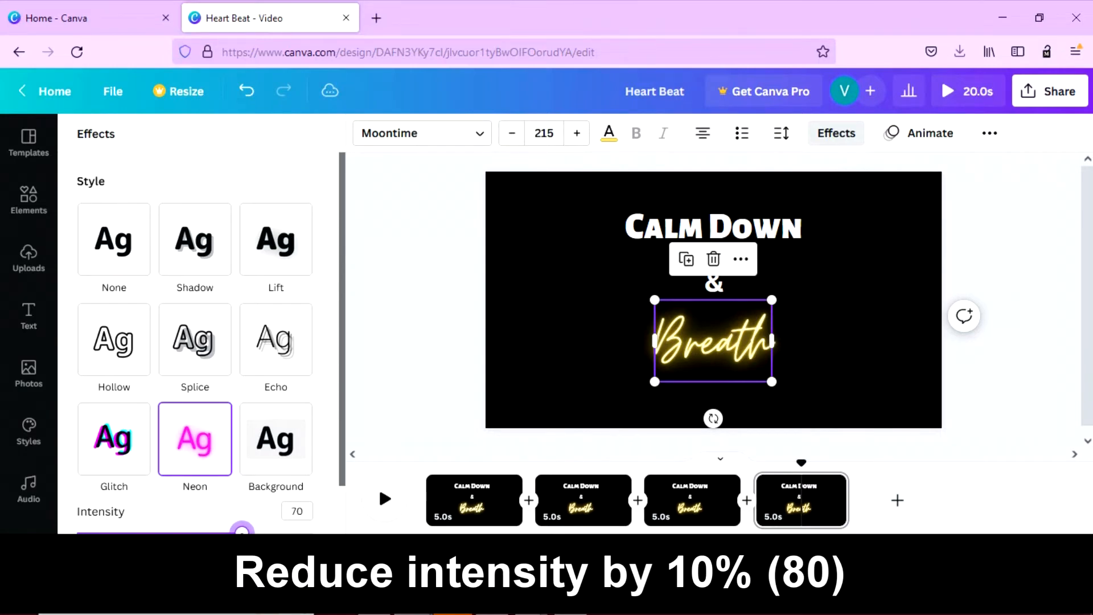
Step: Duplicate page 4 and lower the neon intensity of "Breath" on the new fifth page to about 60
{"action": "left_click", "coordinate": [829, 504]}
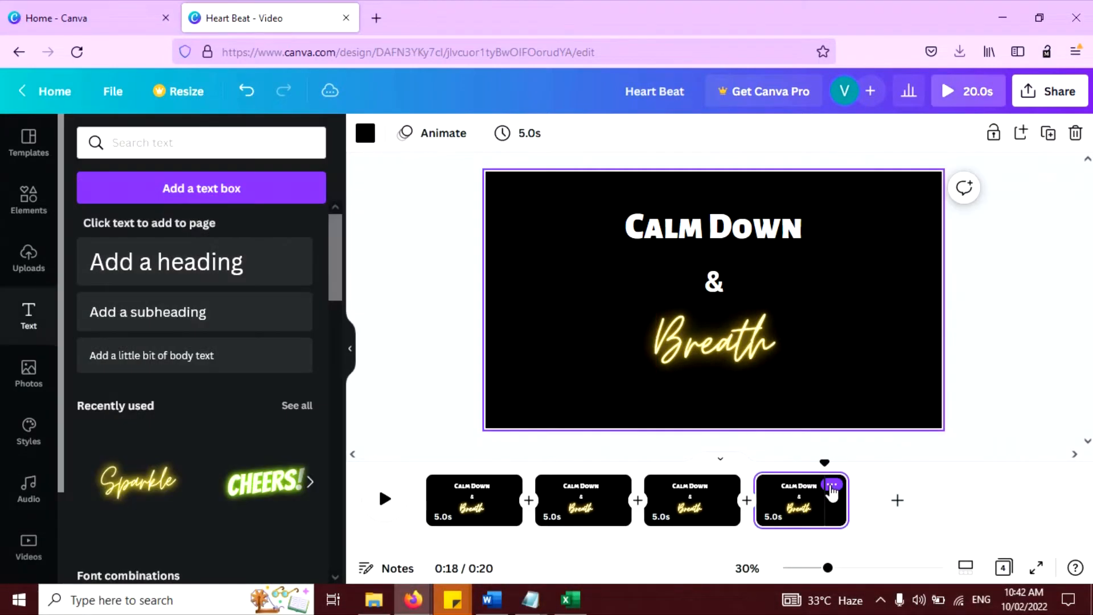
{"action": "left_click", "coordinate": [833, 487]}
{"action": "left_click", "coordinate": [917, 232]}
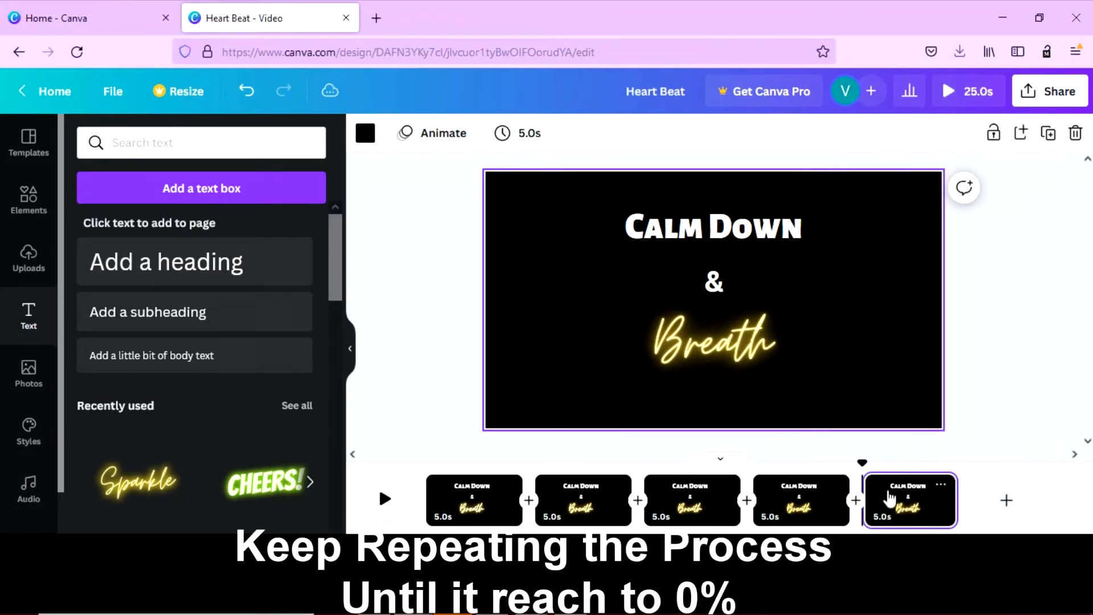
{"action": "left_click", "coordinate": [753, 345]}
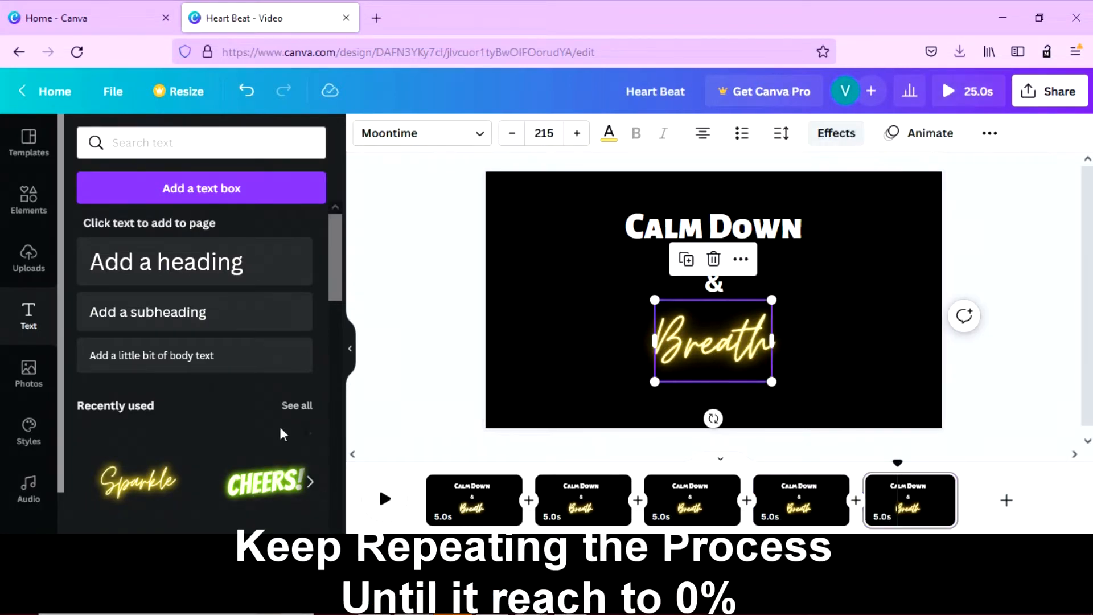
{"action": "left_click", "coordinate": [838, 134]}
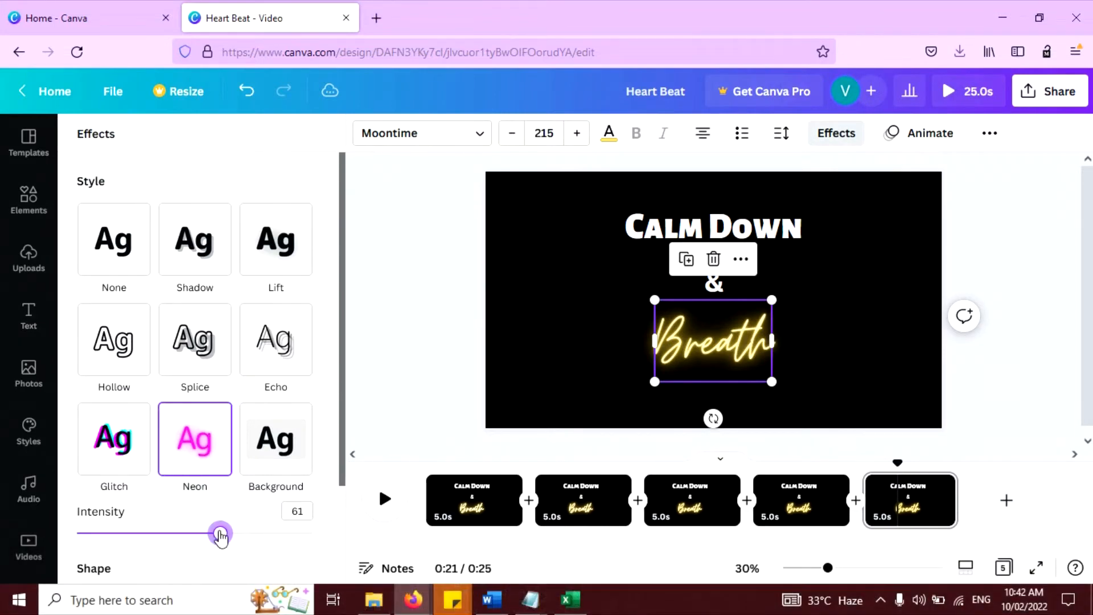
Step: Duplicate page 5 and set the neon intensity of "Breath" on the new sixth page to 50
{"action": "right_click", "coordinate": [915, 515]}
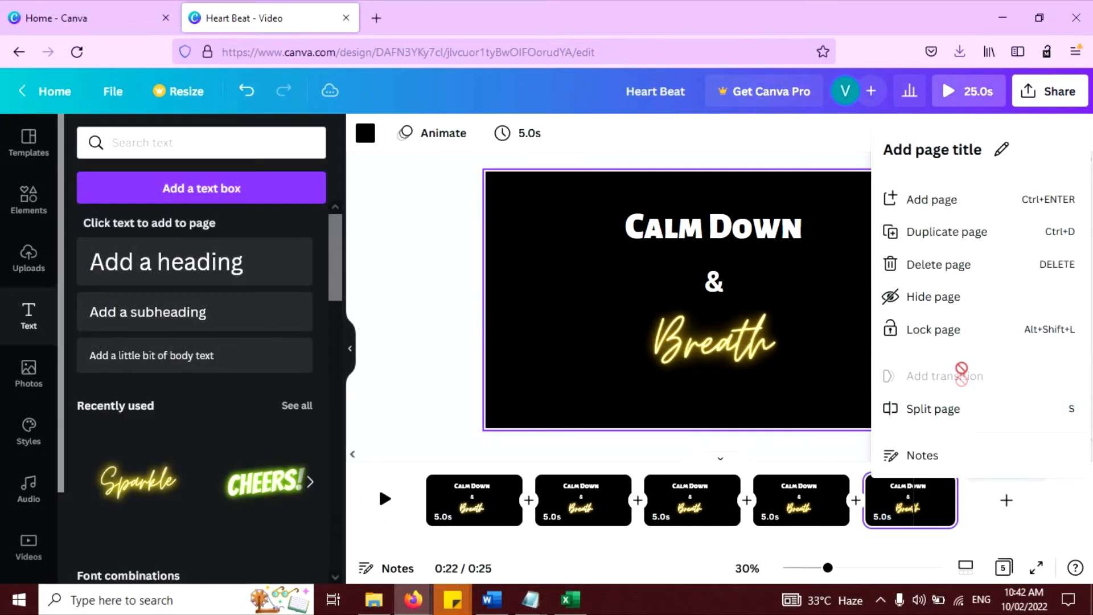
{"action": "left_click", "coordinate": [974, 246]}
{"action": "left_click", "coordinate": [711, 370]}
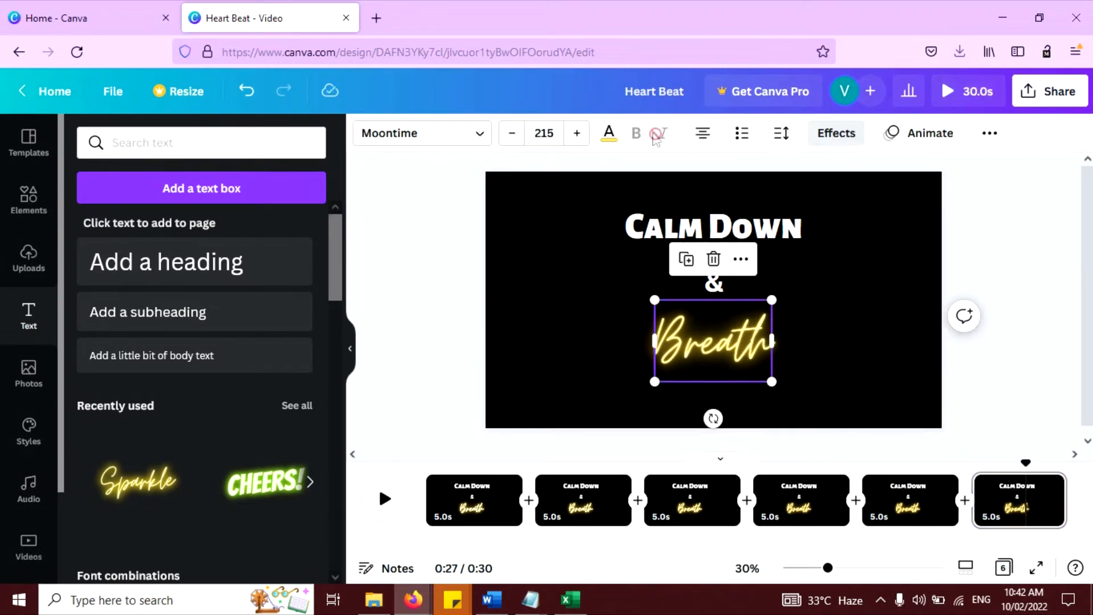
{"action": "left_click", "coordinate": [858, 133]}
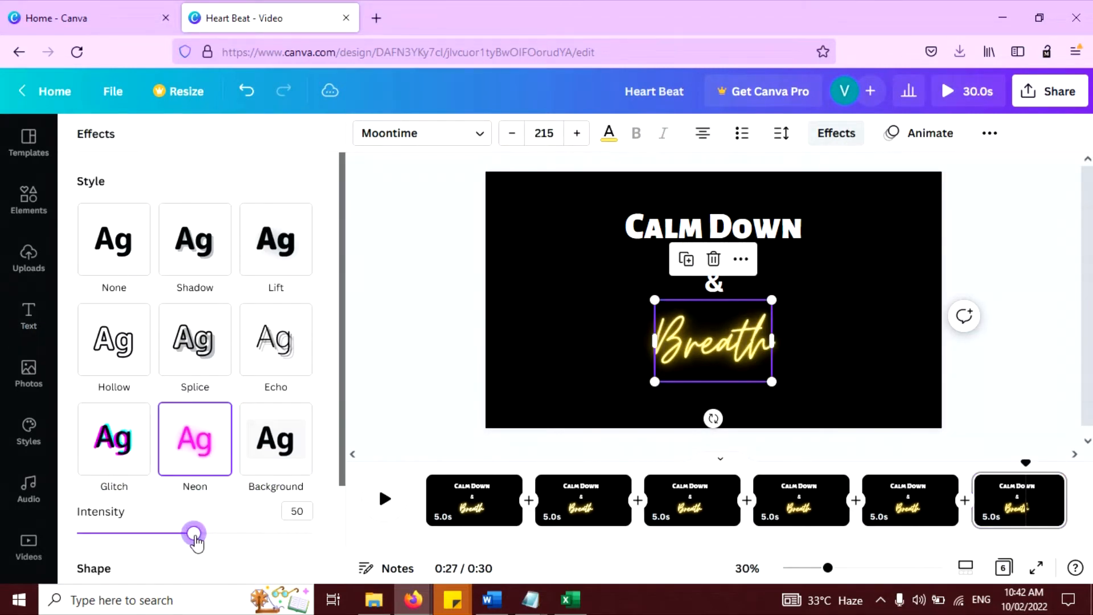
Step: Duplicate page 6 and lower the neon intensity of "Breath" on the new seventh page to about 40
{"action": "right_click", "coordinate": [1048, 492]}
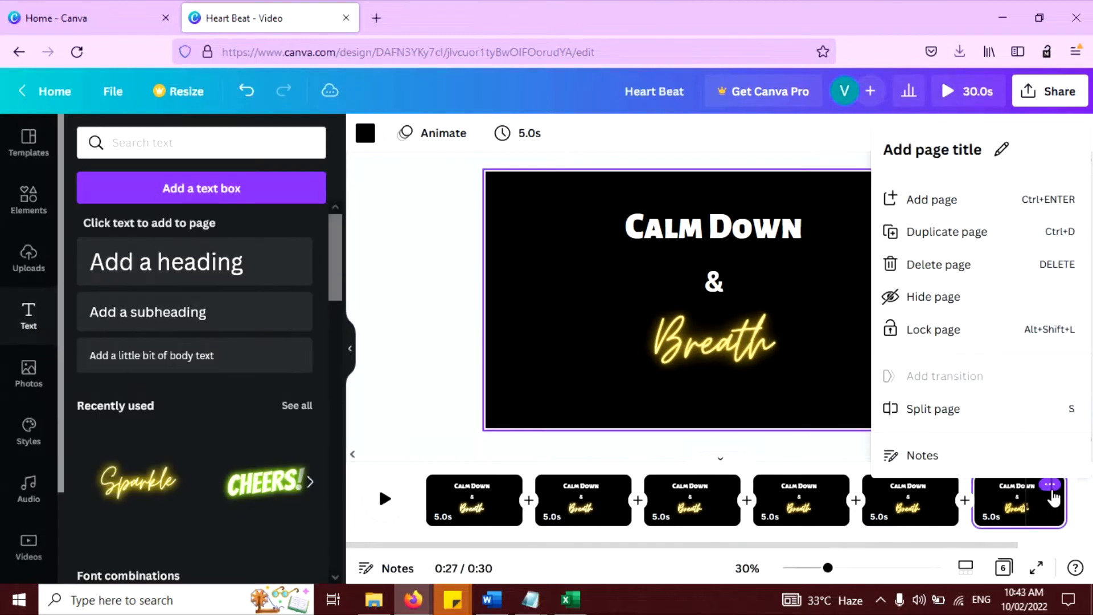
{"action": "left_click", "coordinate": [983, 243]}
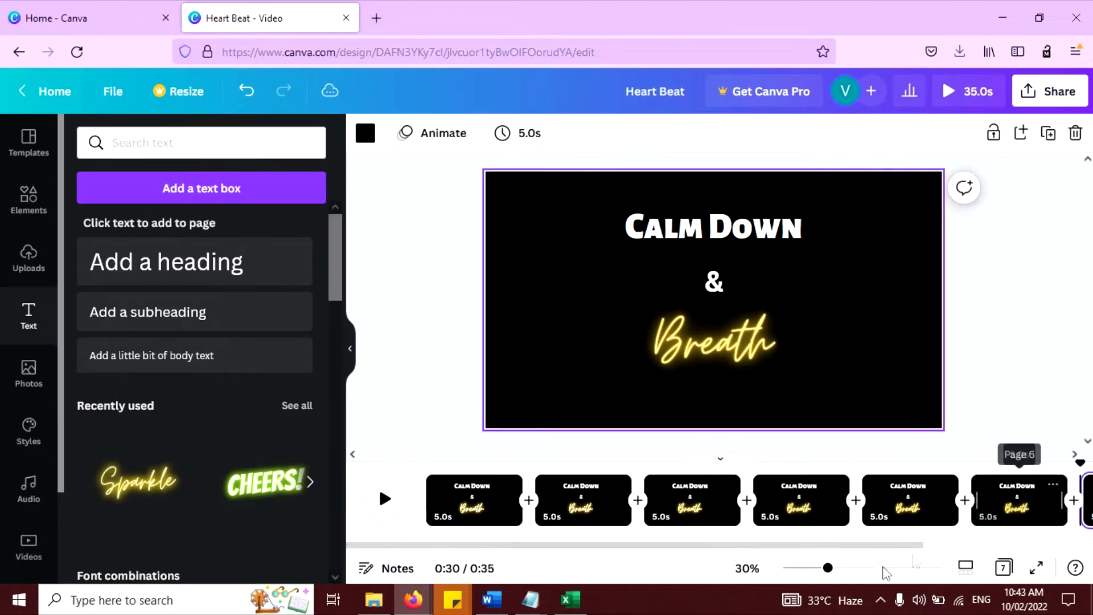
{"action": "left_click", "coordinate": [743, 368]}
{"action": "left_click", "coordinate": [838, 133]}
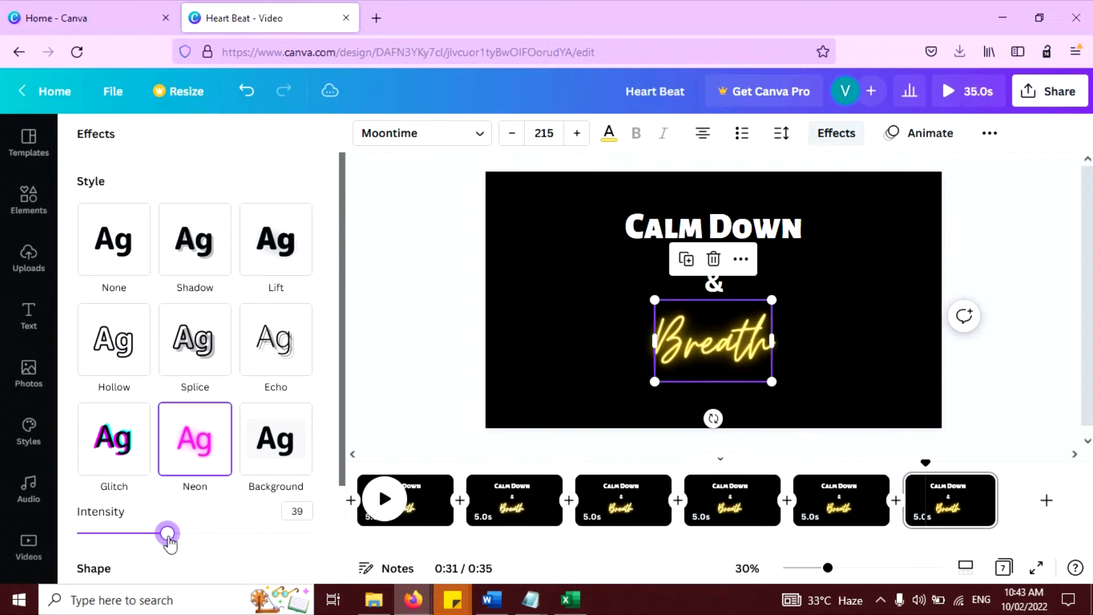
{"action": "left_click_drag", "start_coordinate": [168, 536], "coordinate": [171, 536]}
Step: Duplicate page 7 and set the neon intensity of "Breath" on the new eighth page to 30
{"action": "left_click", "coordinate": [962, 501]}
{"action": "left_click", "coordinate": [984, 489]}
{"action": "left_click", "coordinate": [986, 237]}
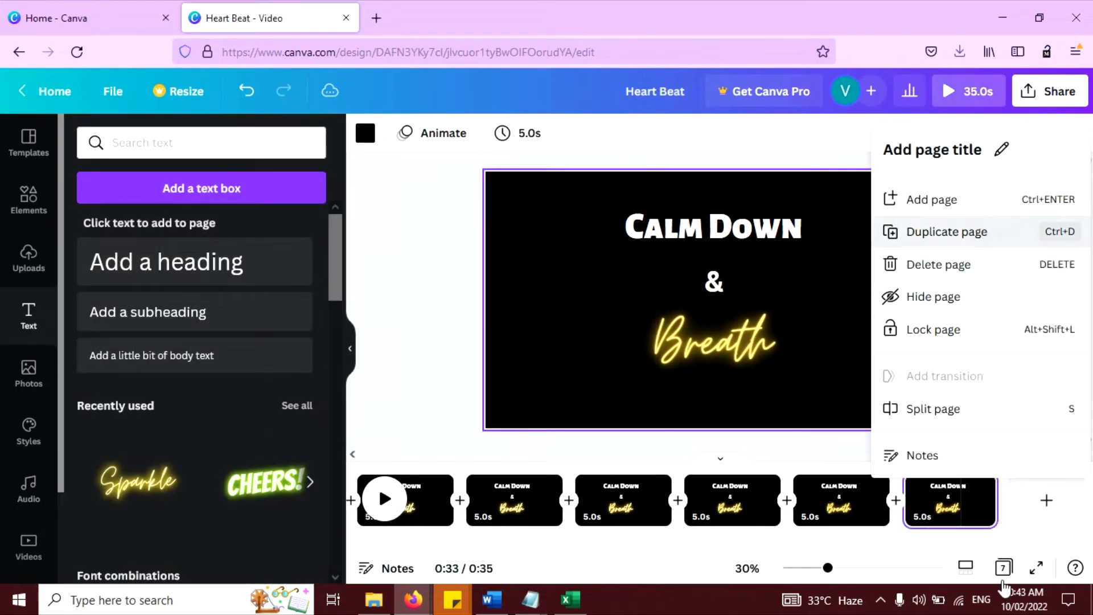
{"action": "left_click", "coordinate": [1037, 517]}
{"action": "left_click", "coordinate": [1058, 509]}
{"action": "left_click", "coordinate": [716, 358]}
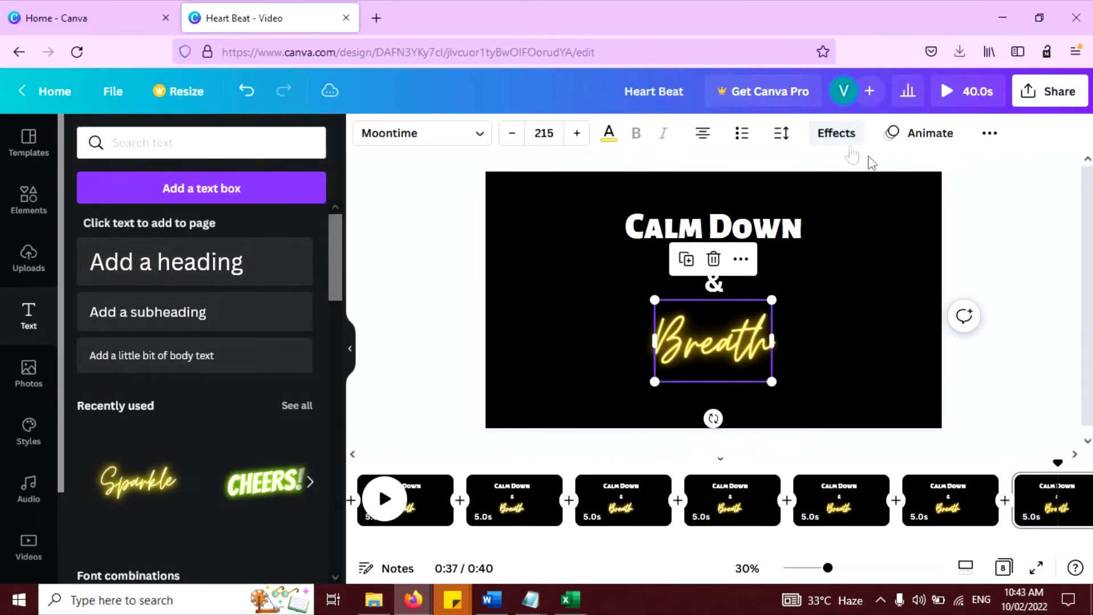
{"action": "left_click", "coordinate": [837, 133]}
{"action": "left_click_drag", "start_coordinate": [159, 539], "coordinate": [146, 540]}
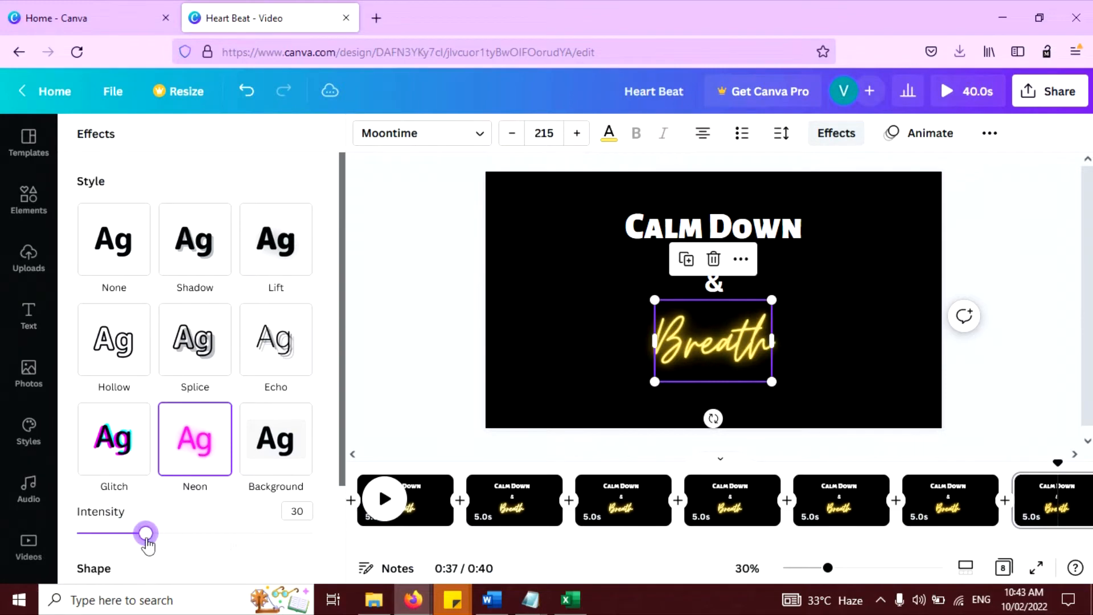
Step: Duplicate page 8 and set the neon intensity of "Breath" on the new ninth page to 20
{"action": "left_click", "coordinate": [979, 483]}
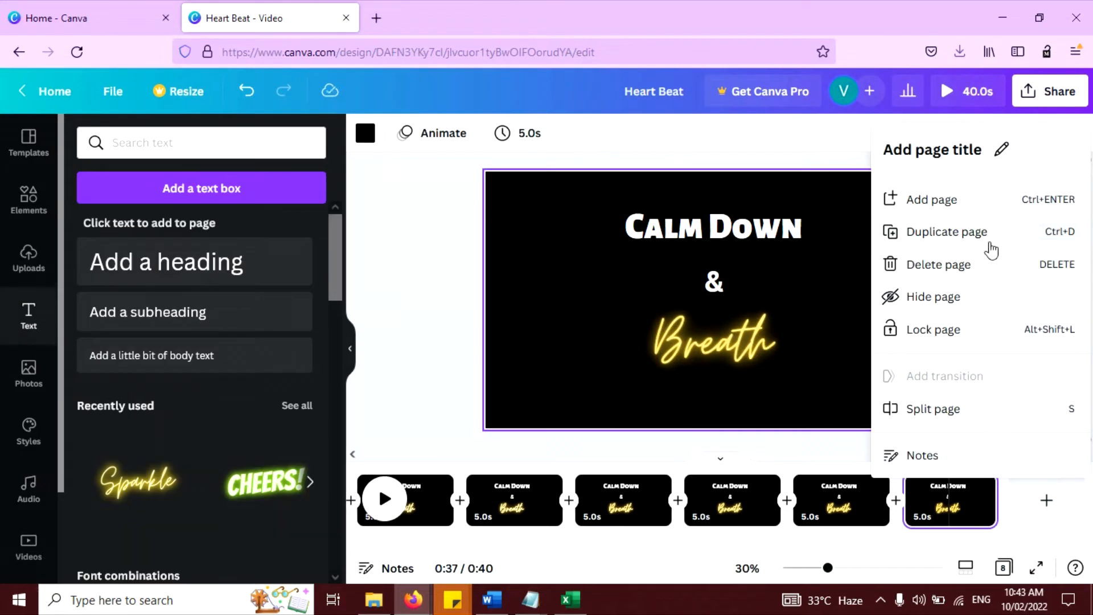
{"action": "left_click", "coordinate": [988, 234]}
{"action": "left_click", "coordinate": [739, 361]}
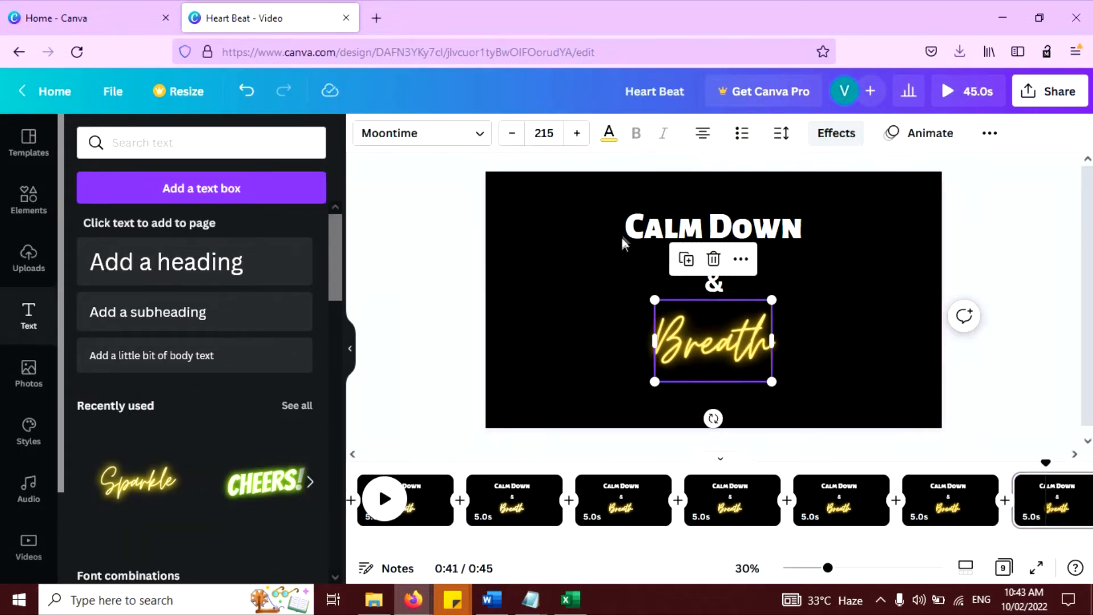
{"action": "left_click", "coordinate": [830, 141]}
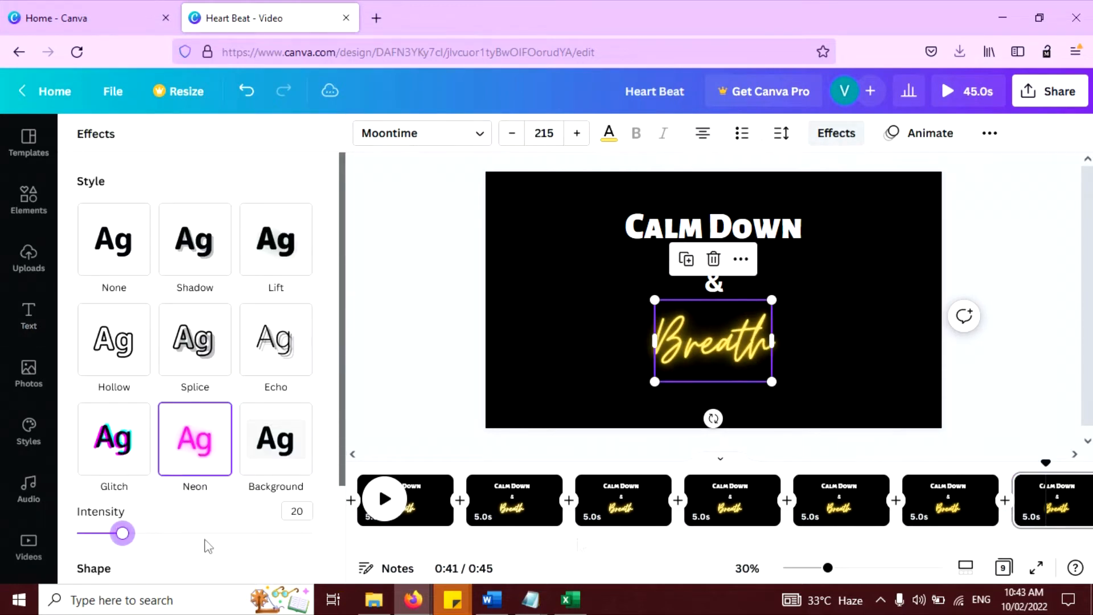
Step: Duplicate page 9 and lower the neon intensity of "Breath" on the new tenth page to 1
{"action": "left_click", "coordinate": [1086, 484]}
{"action": "left_click", "coordinate": [976, 235]}
{"action": "left_click", "coordinate": [707, 357]}
{"action": "left_click", "coordinate": [837, 134]}
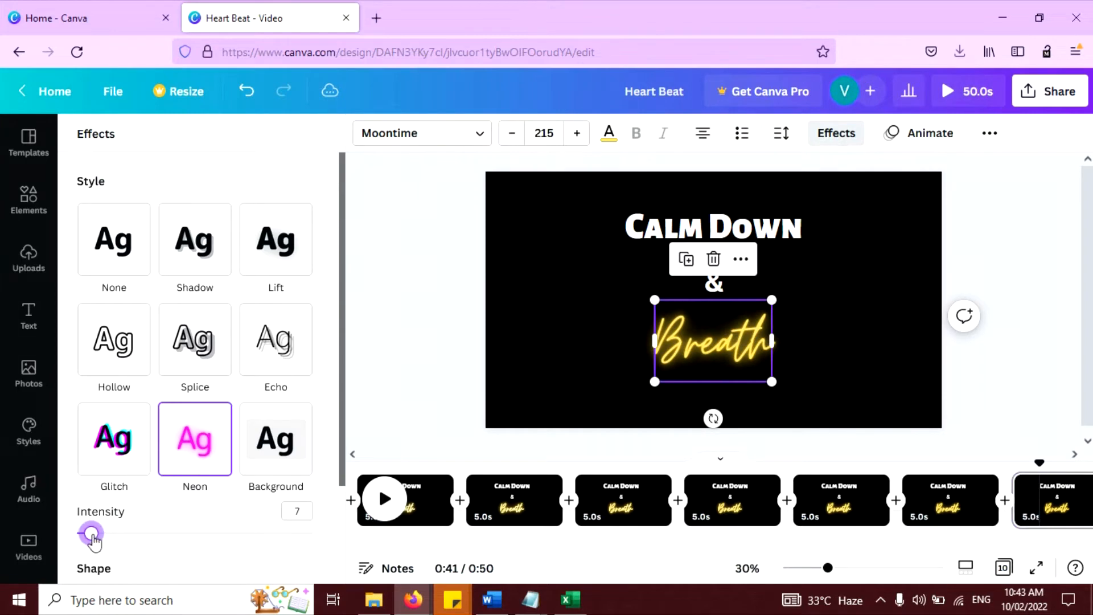
{"action": "left_click_drag", "start_coordinate": [91, 538], "coordinate": [50, 539]}
{"action": "left_click", "coordinate": [911, 398]}
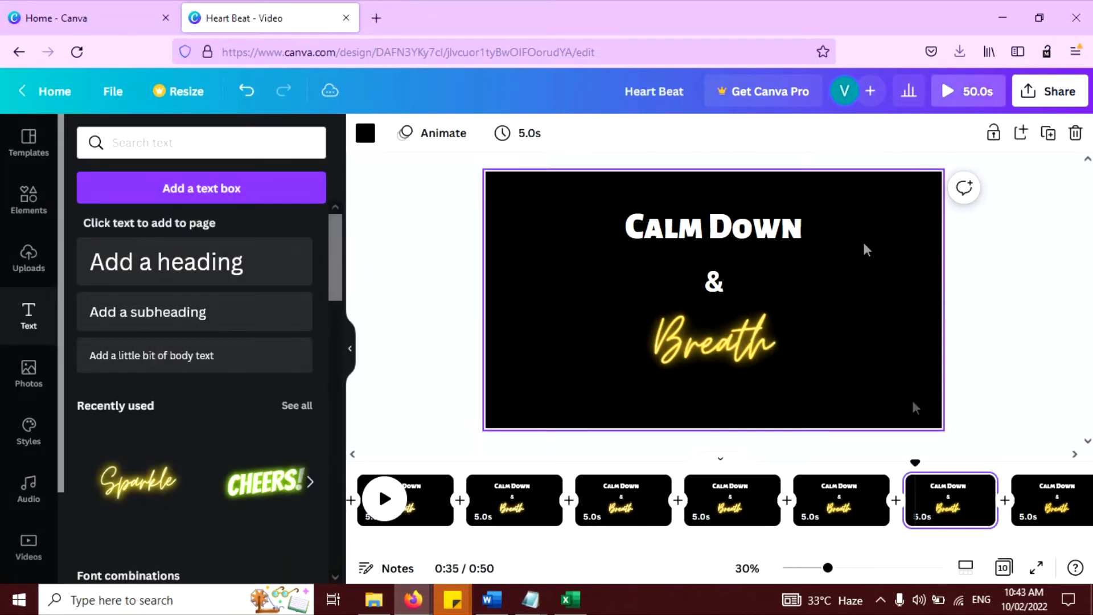
Step: Duplicate page 10 and set the neon intensity of "Breath" on the new eleventh page to 10
{"action": "left_click", "coordinate": [961, 502]}
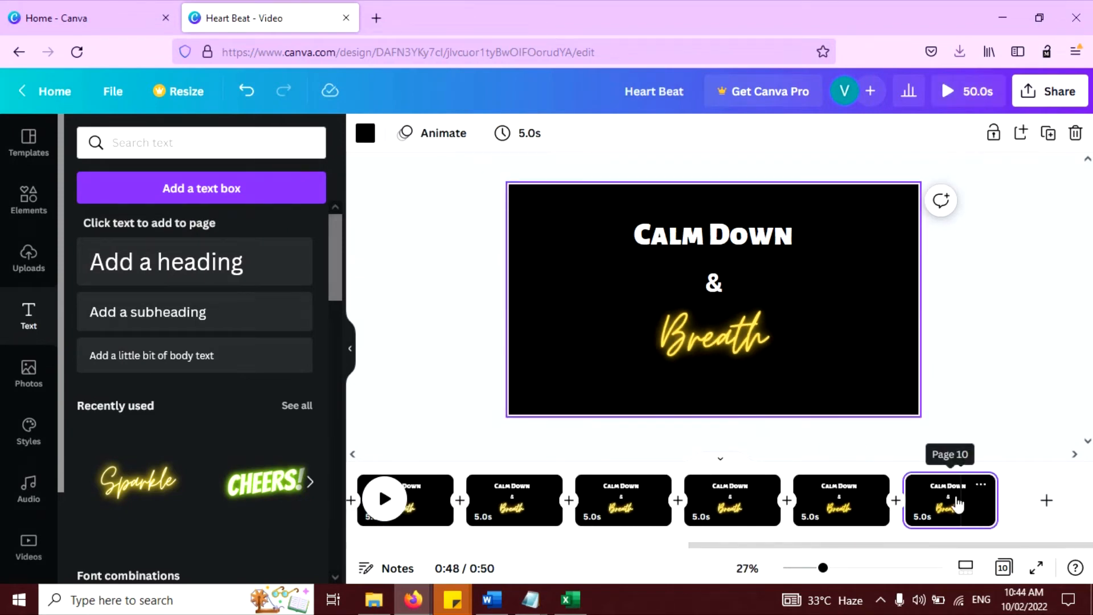
{"action": "key", "text": "ctrl+d"}
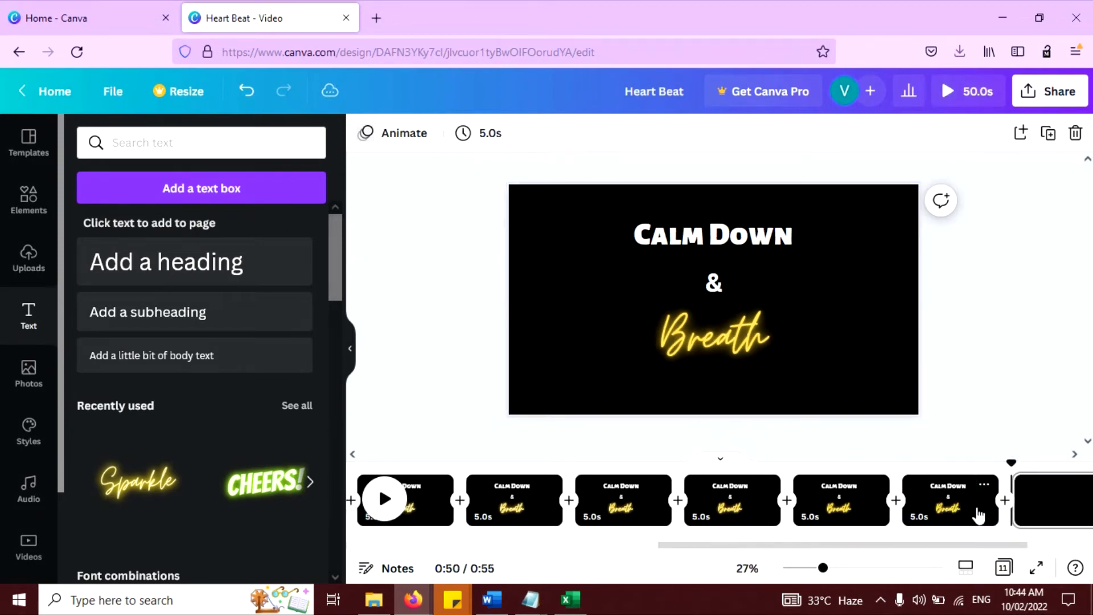
{"action": "left_click", "coordinate": [1045, 507]}
{"action": "scroll", "coordinate": [1046, 513], "scroll_direction": "right", "scroll_amount": 2}
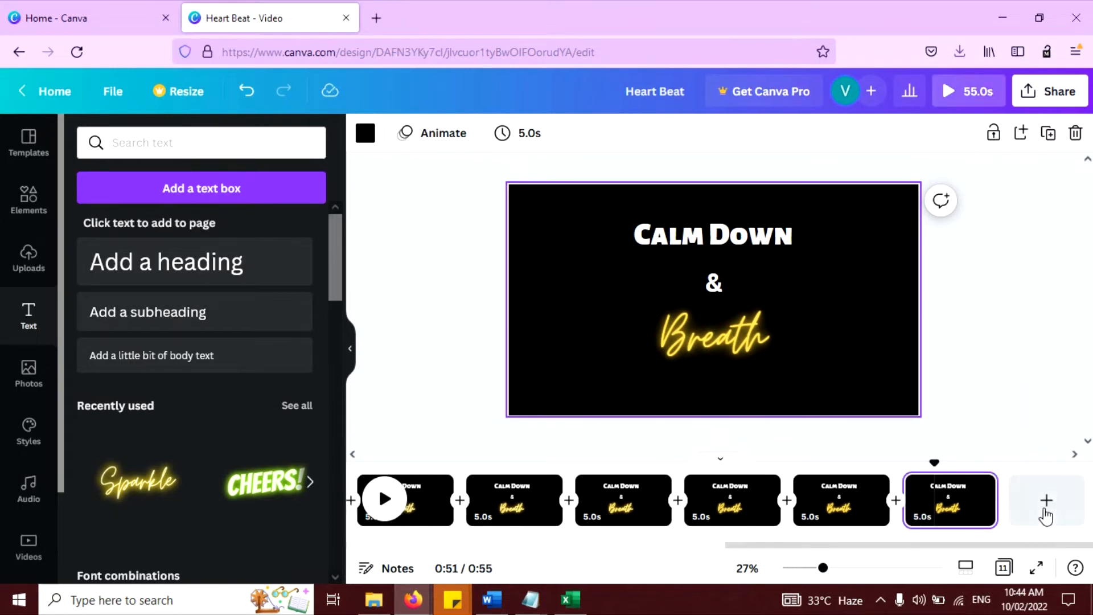
{"action": "left_click", "coordinate": [732, 364]}
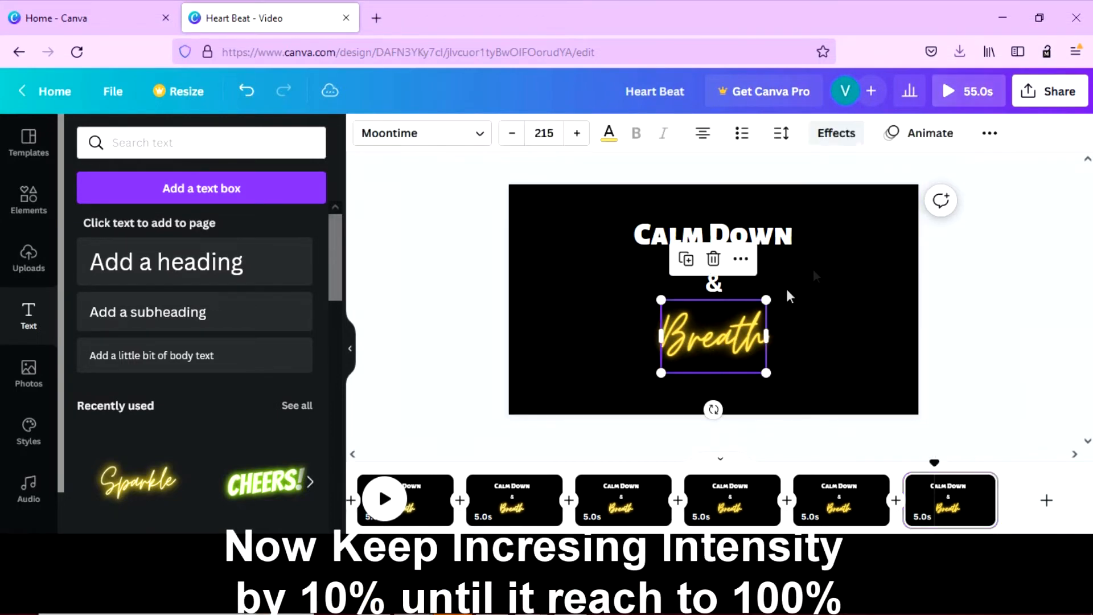
{"action": "left_click", "coordinate": [837, 134]}
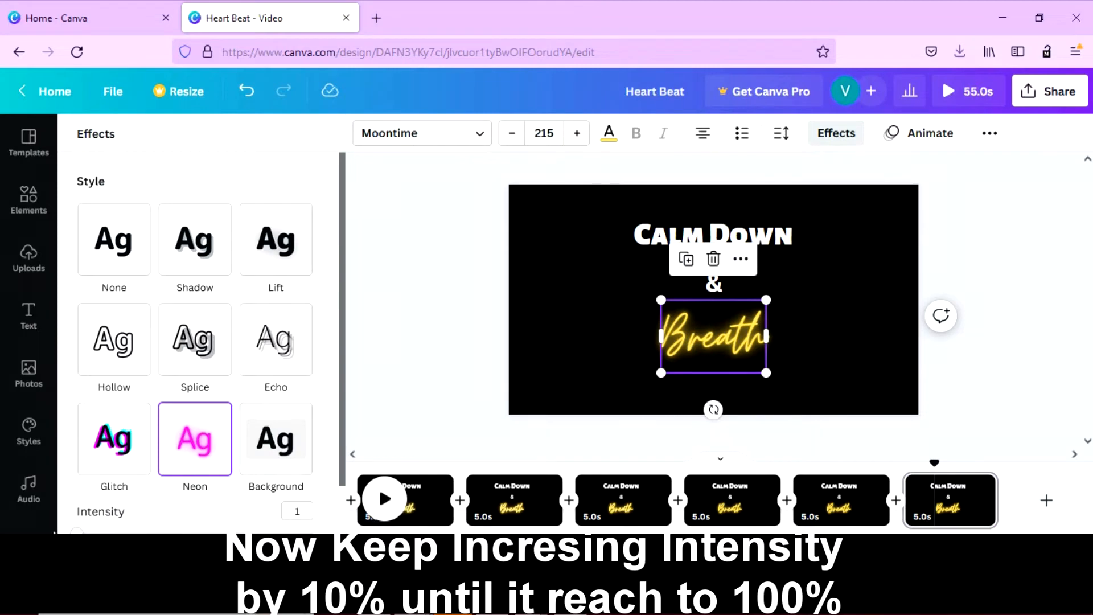
{"action": "left_click_drag", "start_coordinate": [86, 531], "coordinate": [101, 549]}
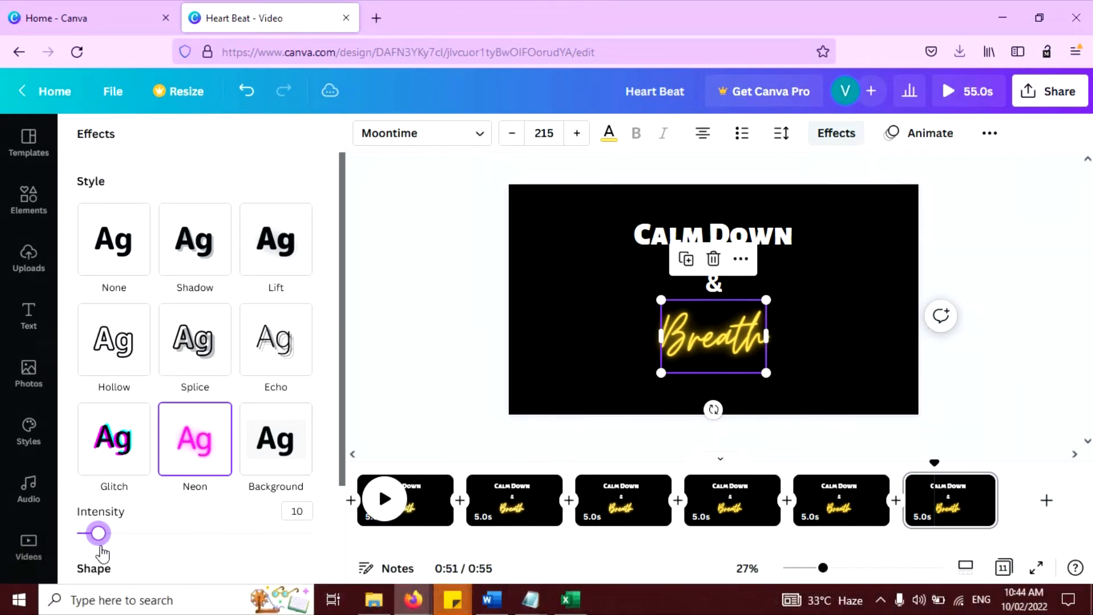
Step: Duplicate page 11 and set the neon intensity of "Breath" on the new twelfth page to 20
{"action": "left_click", "coordinate": [961, 506]}
{"action": "key", "text": "ctrl+d"}
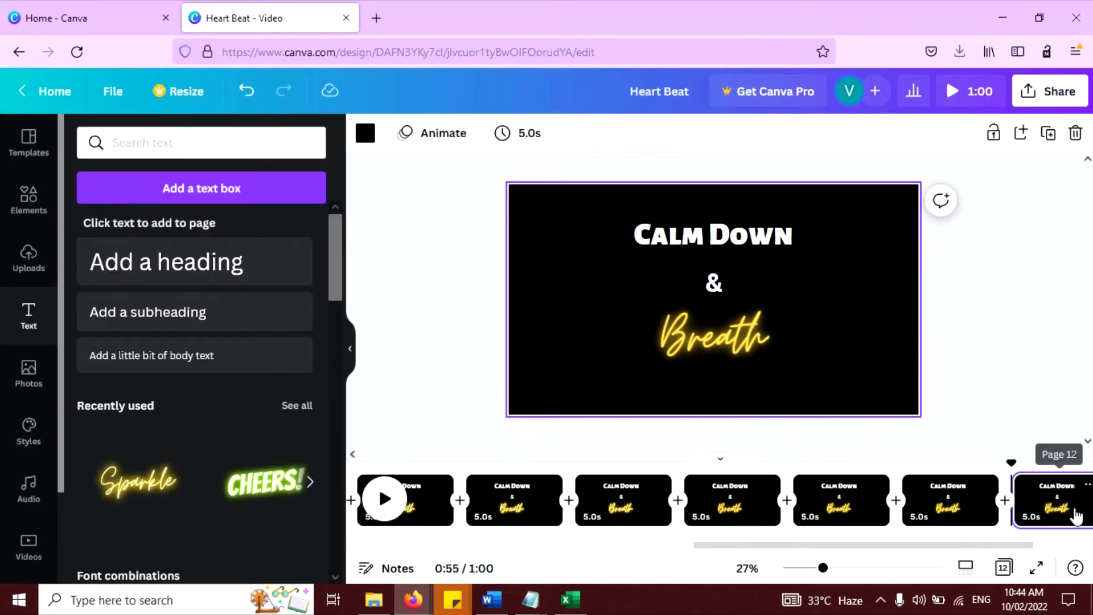
{"action": "left_click", "coordinate": [1074, 507]}
{"action": "left_click", "coordinate": [710, 349]}
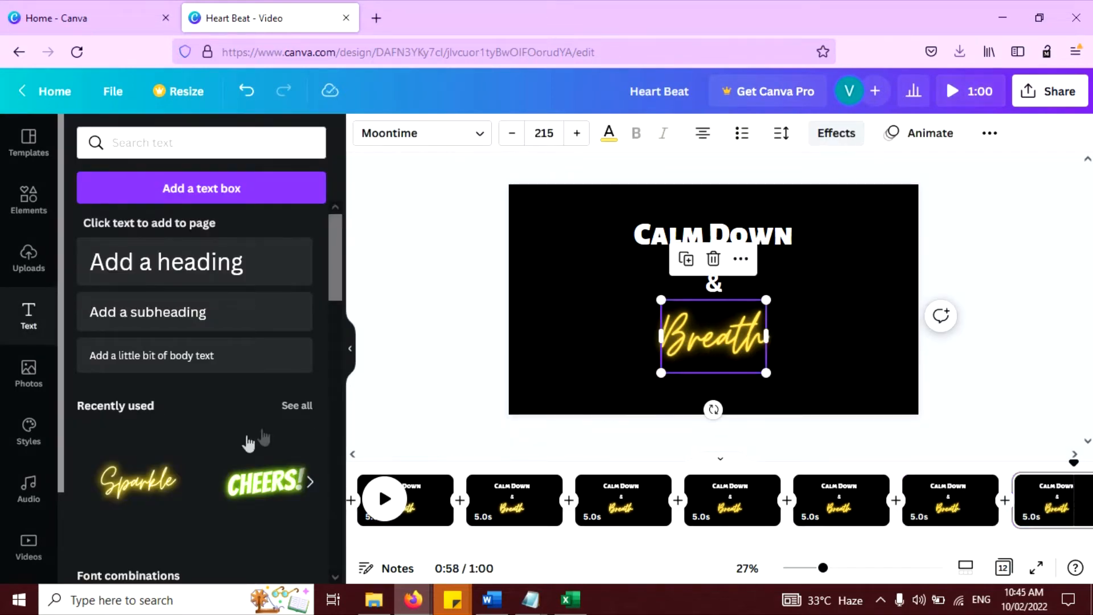
{"action": "left_click", "coordinate": [837, 133]}
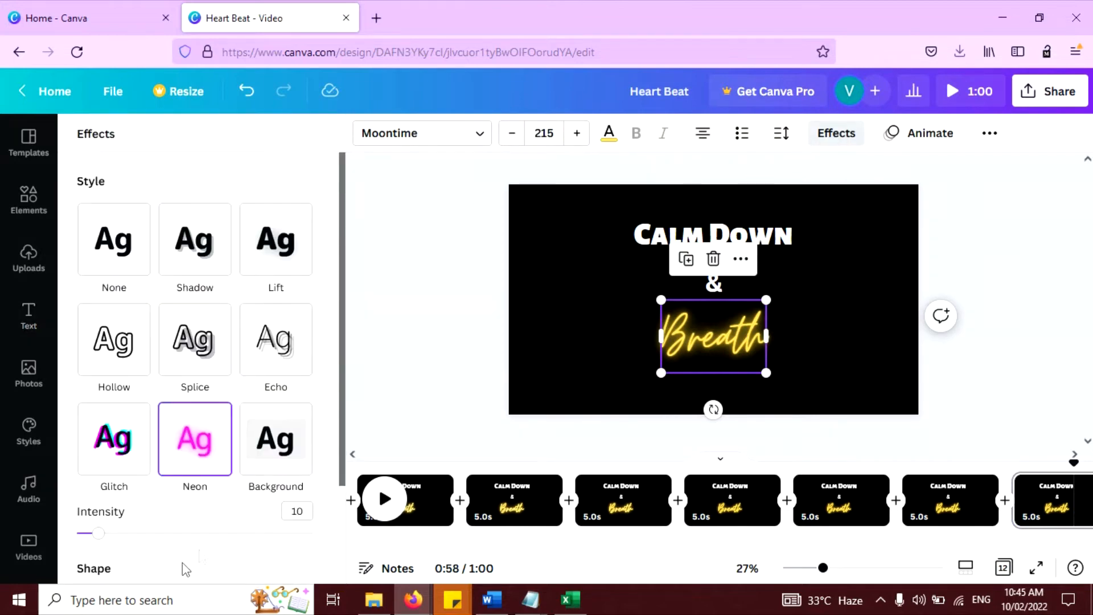
{"action": "left_click_drag", "start_coordinate": [112, 540], "coordinate": [129, 547]}
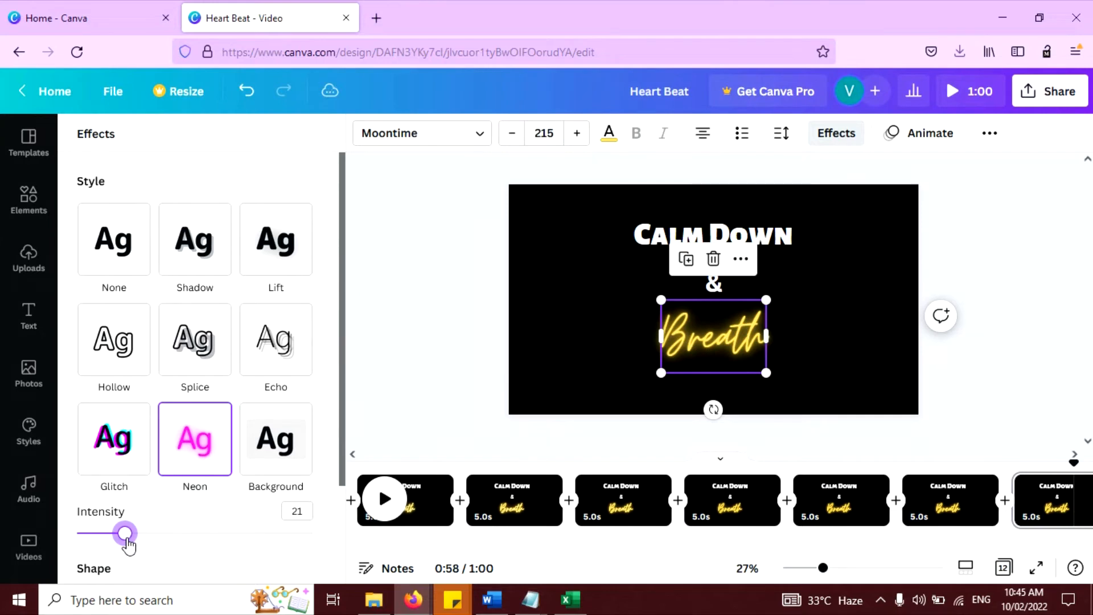
Step: Duplicate page 12 and raise the neon intensity of "Breath" on the new thirteenth page by about 10
{"action": "left_click", "coordinate": [1054, 494]}
{"action": "key", "text": "ctrl+d"}
{"action": "left_click", "coordinate": [941, 505]}
{"action": "left_click", "coordinate": [761, 365]}
{"action": "left_click", "coordinate": [832, 134]}
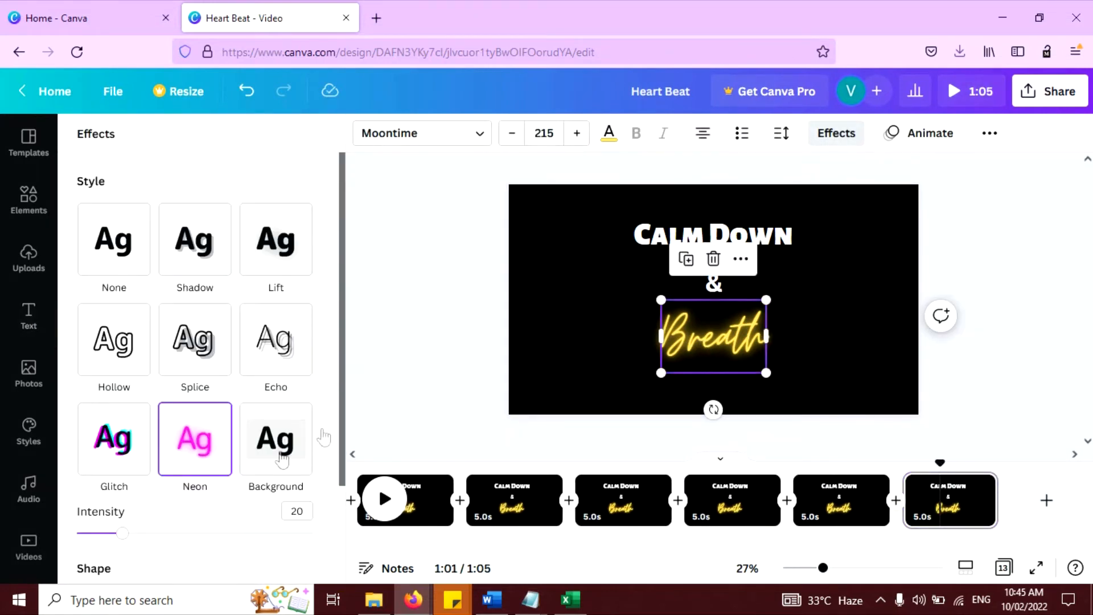
{"action": "left_click_drag", "start_coordinate": [121, 534], "coordinate": [146, 534]}
Step: Duplicate page 13 and raise the neon intensity of "Breath" on the new fourteenth page to about 40
{"action": "left_click", "coordinate": [943, 503]}
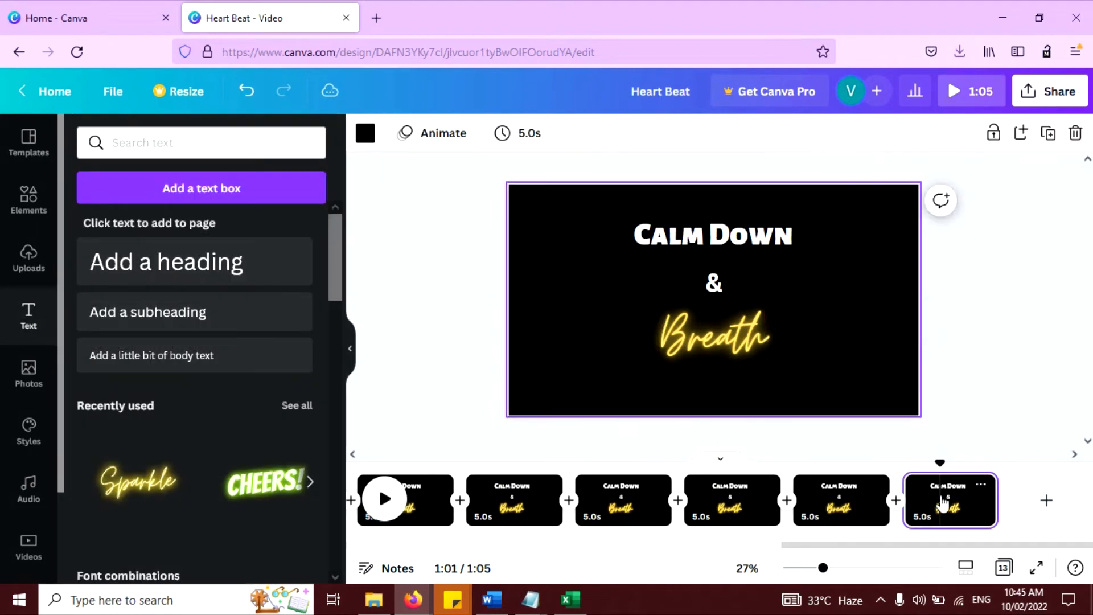
{"action": "key", "text": "ctrl+d"}
{"action": "left_click", "coordinate": [725, 332]}
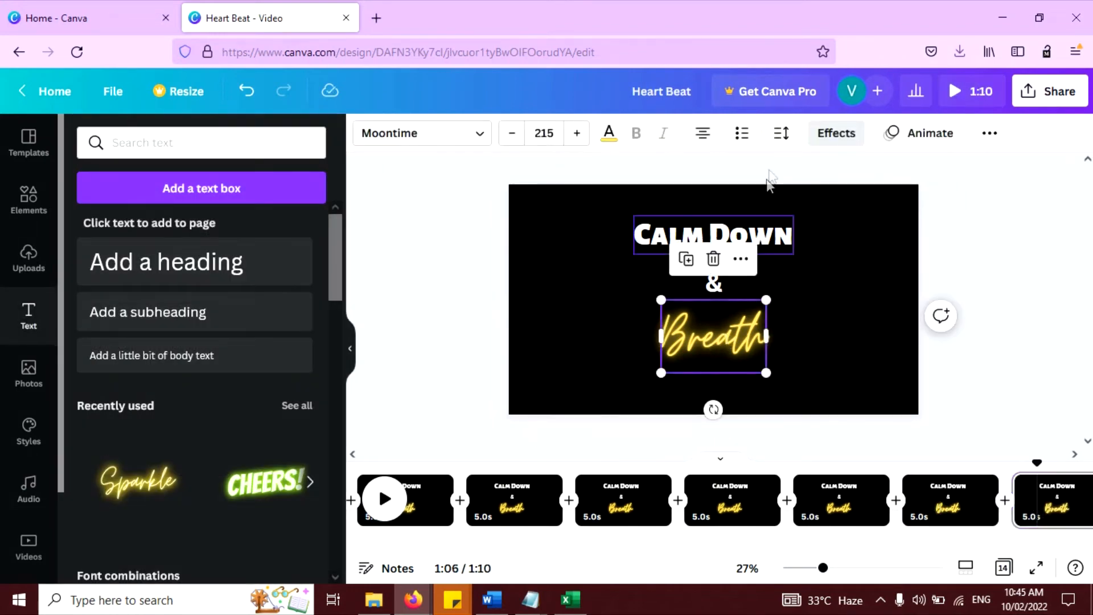
{"action": "left_click", "coordinate": [836, 133]}
{"action": "left_click_drag", "start_coordinate": [146, 541], "coordinate": [174, 545]}
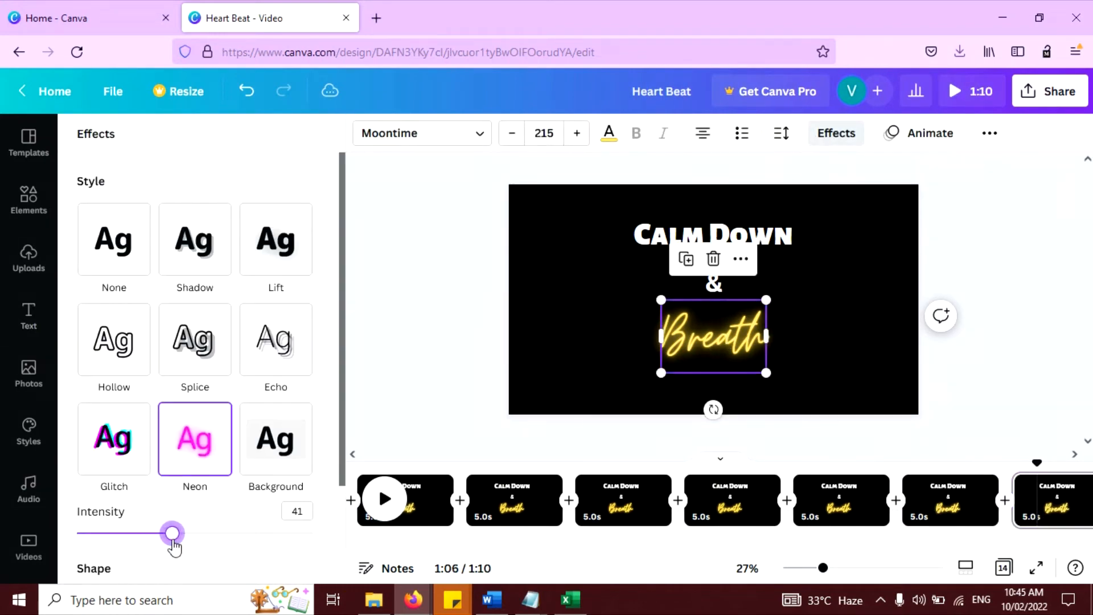
Step: Duplicate page 14 and raise the neon intensity of "Breath" on the new fifteenth page by about 10
{"action": "left_click", "coordinate": [1056, 501]}
{"action": "key", "text": "ctrl+d"}
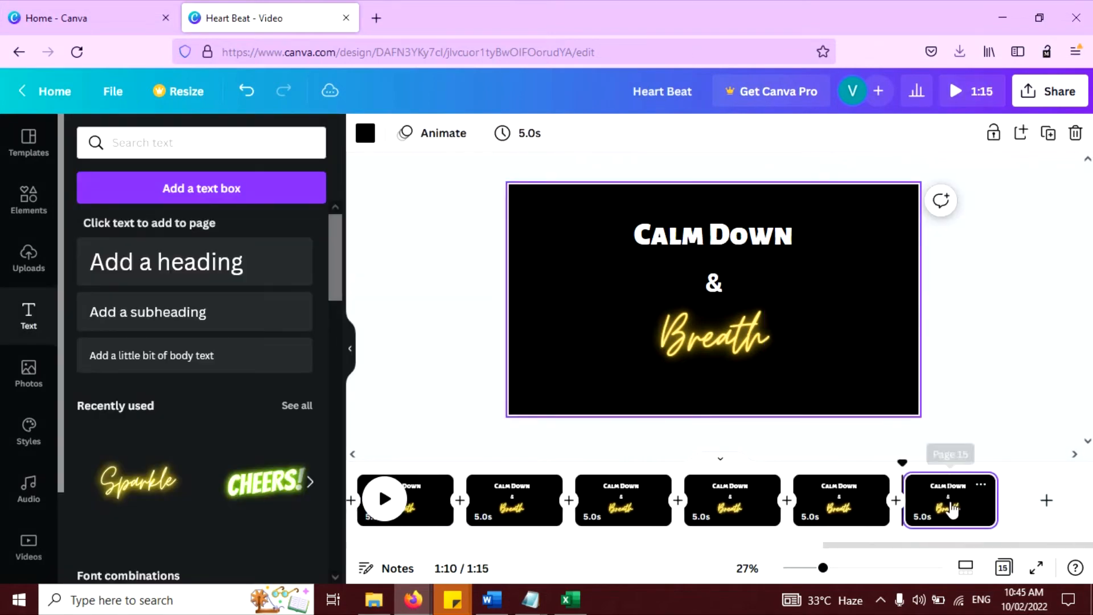
{"action": "left_click", "coordinate": [708, 346]}
{"action": "left_click", "coordinate": [836, 132]}
{"action": "left_click_drag", "start_coordinate": [172, 534], "coordinate": [194, 534]}
Step: Duplicate page 15 and set the neon intensity of "Breath" on the new sixteenth page to 60
{"action": "left_click", "coordinate": [942, 499]}
{"action": "key", "text": "ctrl+d"}
{"action": "left_click", "coordinate": [1043, 504]}
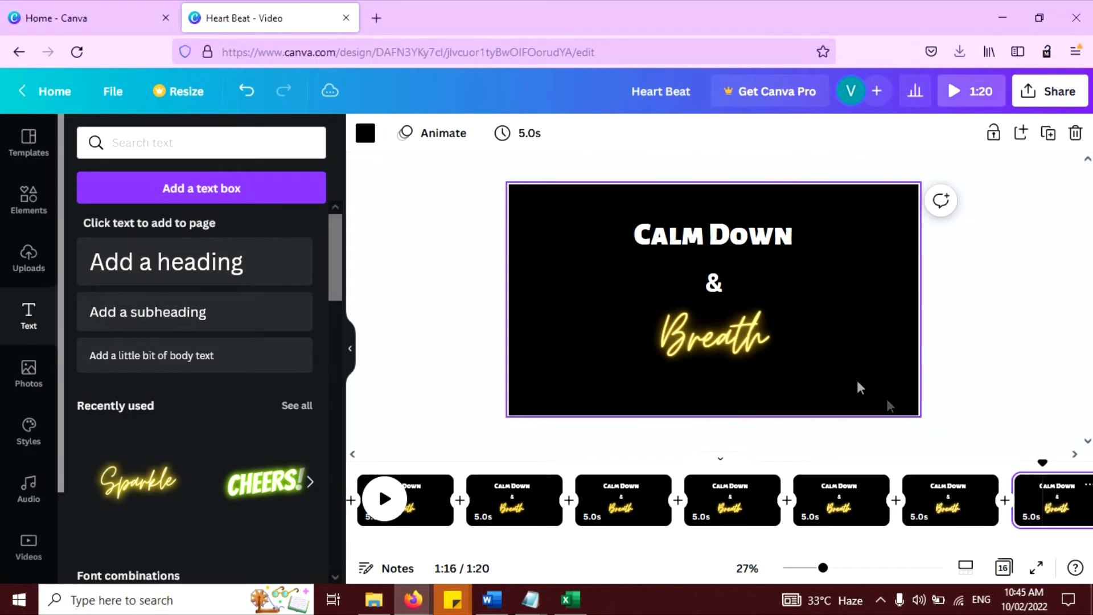
{"action": "left_click", "coordinate": [732, 342]}
{"action": "left_click", "coordinate": [837, 133]}
{"action": "left_click_drag", "start_coordinate": [194, 533], "coordinate": [208, 539]}
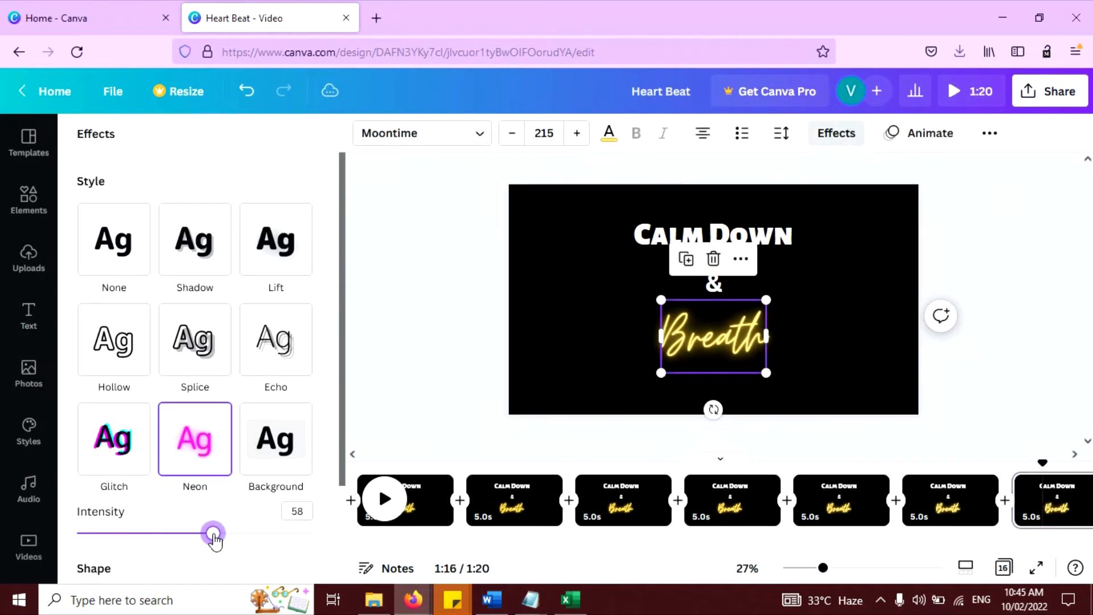
Step: Duplicate page 16 and set the neon intensity of "Breath" on the new seventeenth page to 70
{"action": "left_click", "coordinate": [1045, 500]}
{"action": "key", "text": "ctrl+d"}
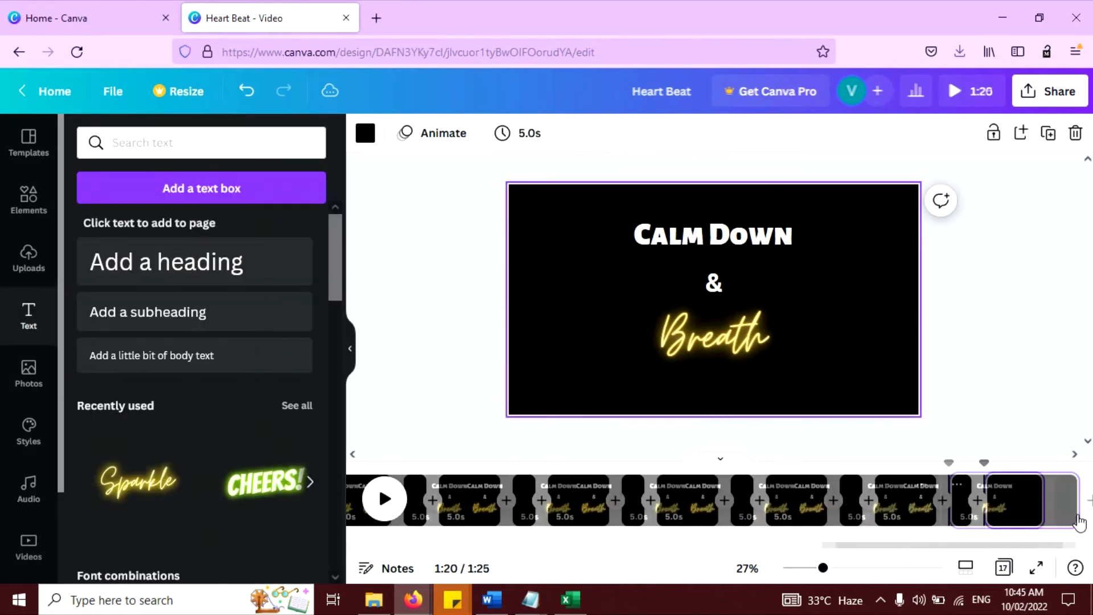
{"action": "left_click", "coordinate": [739, 343]}
{"action": "left_click", "coordinate": [837, 133]}
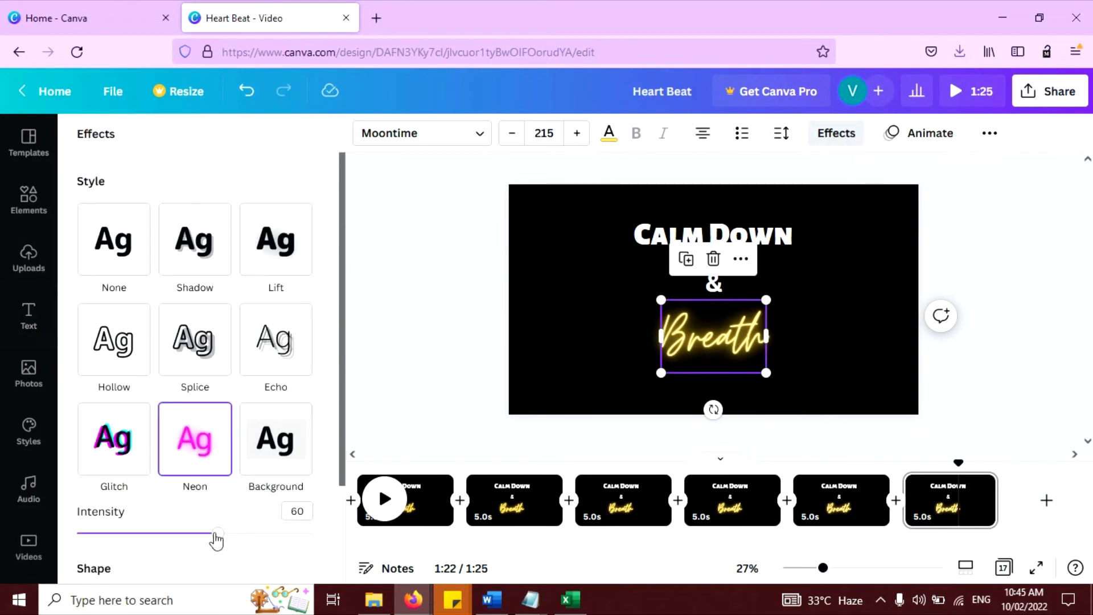
{"action": "left_click_drag", "start_coordinate": [238, 546], "coordinate": [243, 534]}
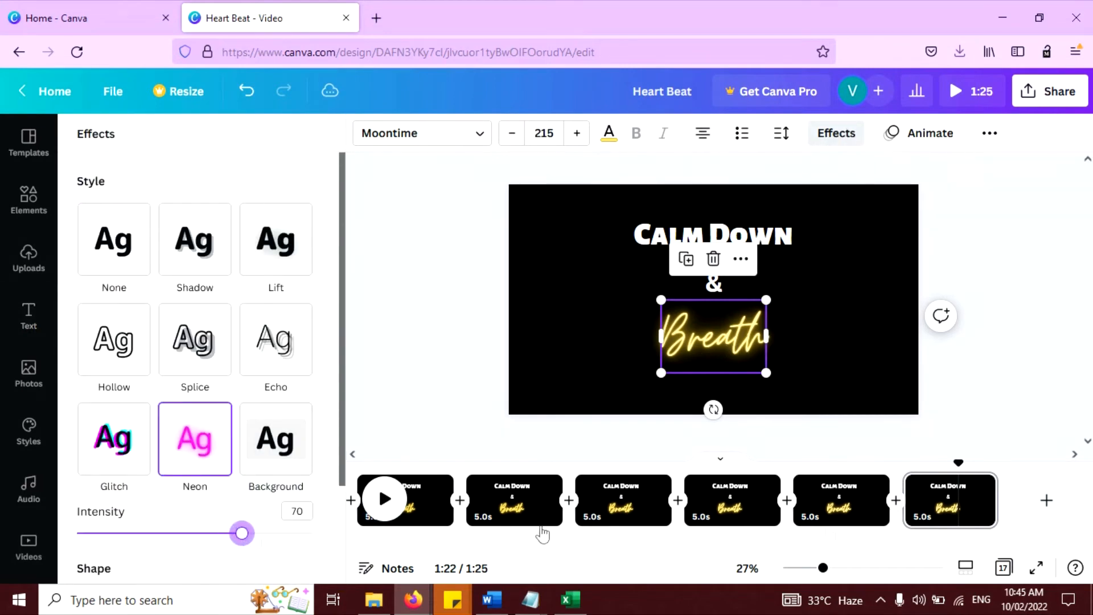
Step: Duplicate page 17 and set the neon intensity of "Breath" on the new eighteenth page to 80
{"action": "left_click", "coordinate": [968, 501]}
{"action": "key", "text": "ctrl+d"}
{"action": "left_click", "coordinate": [713, 336]}
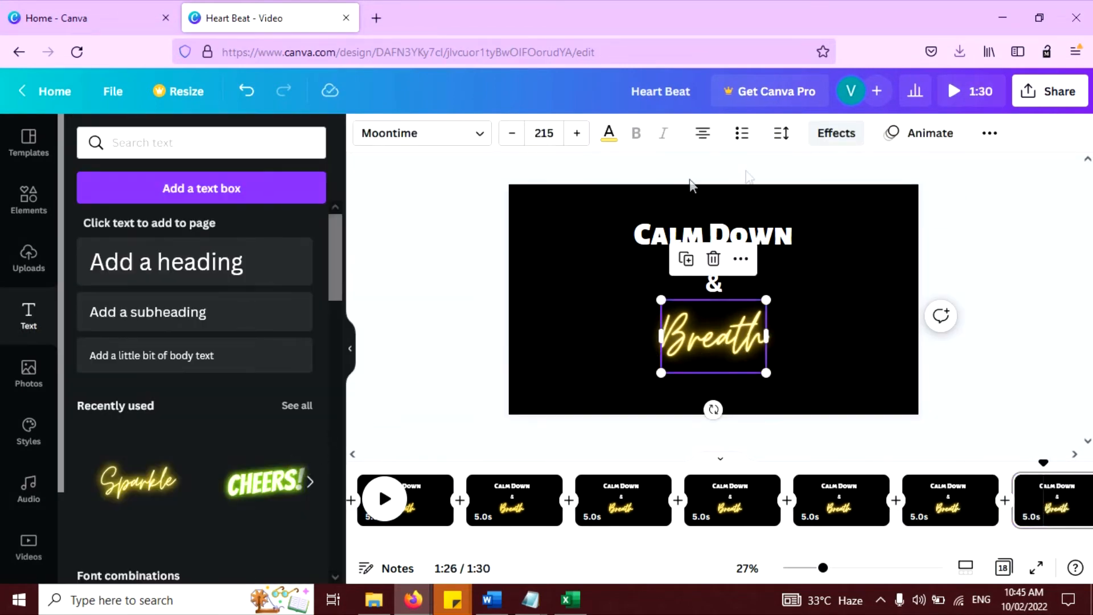
{"action": "left_click", "coordinate": [837, 133]}
{"action": "left_click_drag", "start_coordinate": [242, 535], "coordinate": [261, 536]}
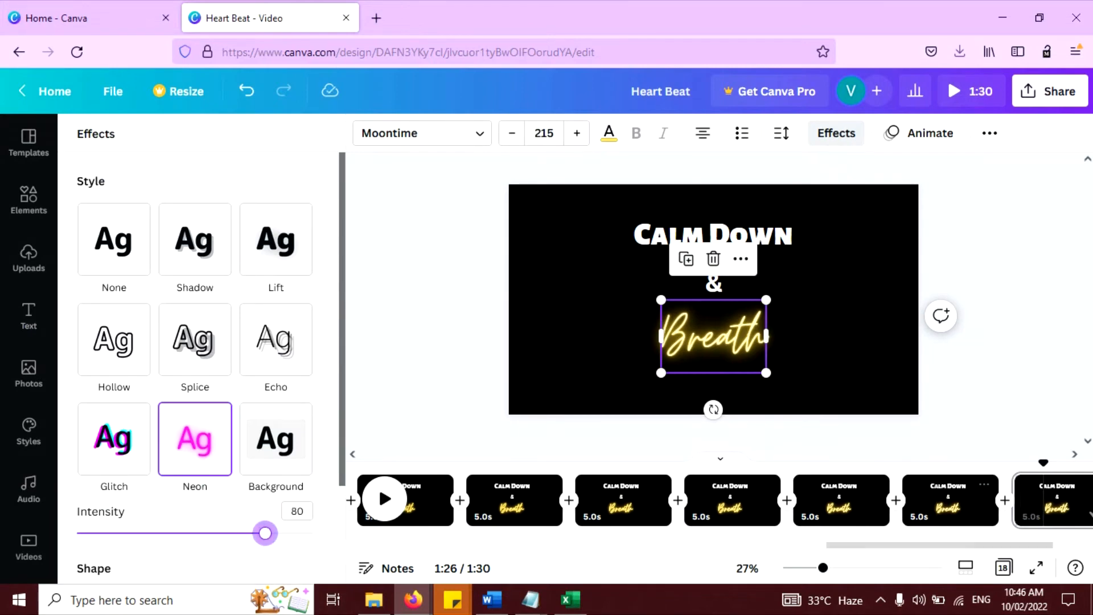
Step: Duplicate page 18 and raise the neon intensity of "Breath" on the new nineteenth page to about 90
{"action": "left_click", "coordinate": [1053, 504]}
{"action": "key", "text": "ctrl+d"}
{"action": "left_click", "coordinate": [765, 340]}
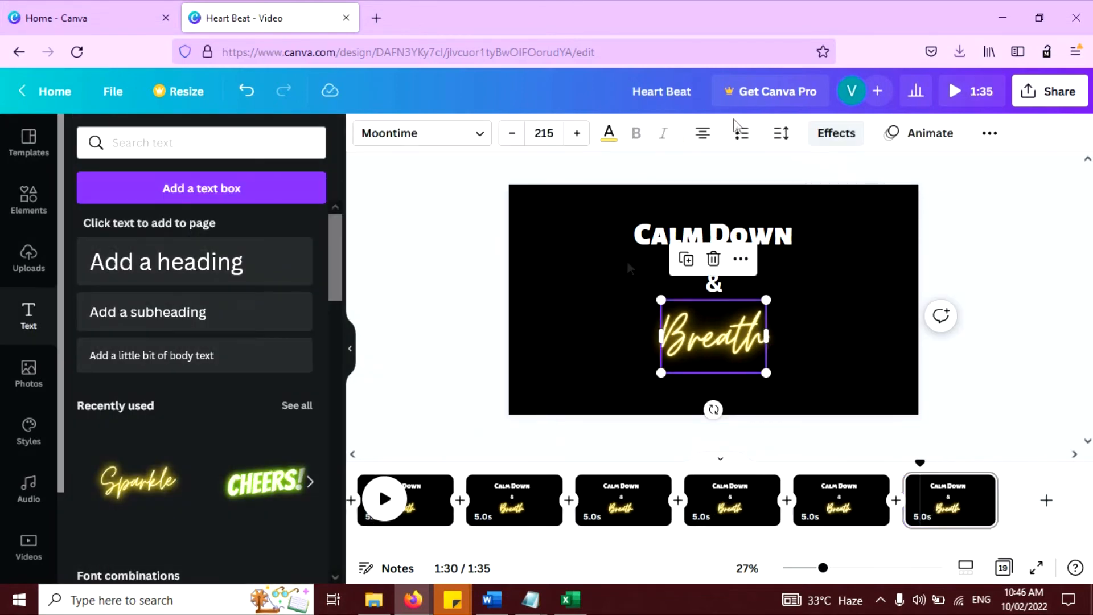
{"action": "left_click", "coordinate": [837, 132]}
{"action": "left_click_drag", "start_coordinate": [268, 537], "coordinate": [284, 539]}
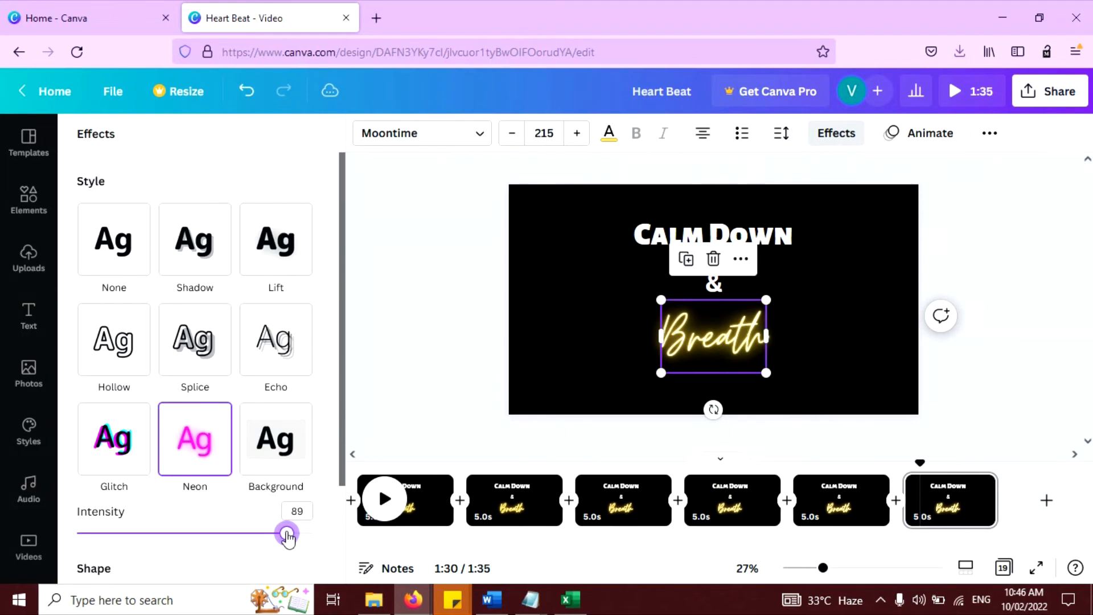
Step: Duplicate page 19 and raise the neon intensity of "Breath" on the new twentieth page to the maximum of 100
{"action": "left_click", "coordinate": [968, 501]}
{"action": "key", "text": "ctrl+d"}
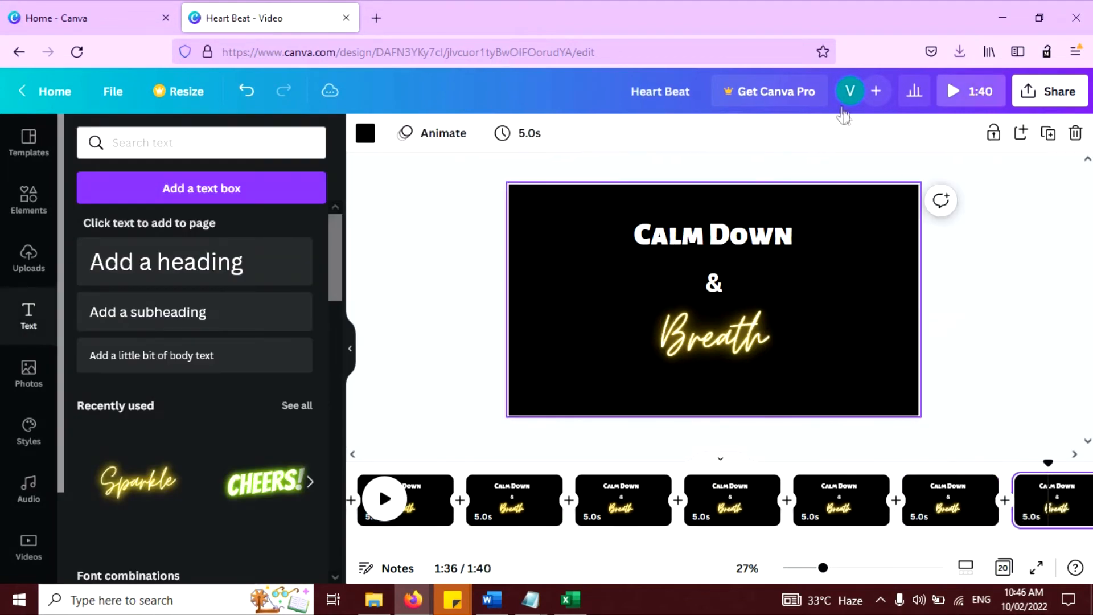
{"action": "left_click", "coordinate": [710, 370]}
{"action": "left_click", "coordinate": [925, 133]}
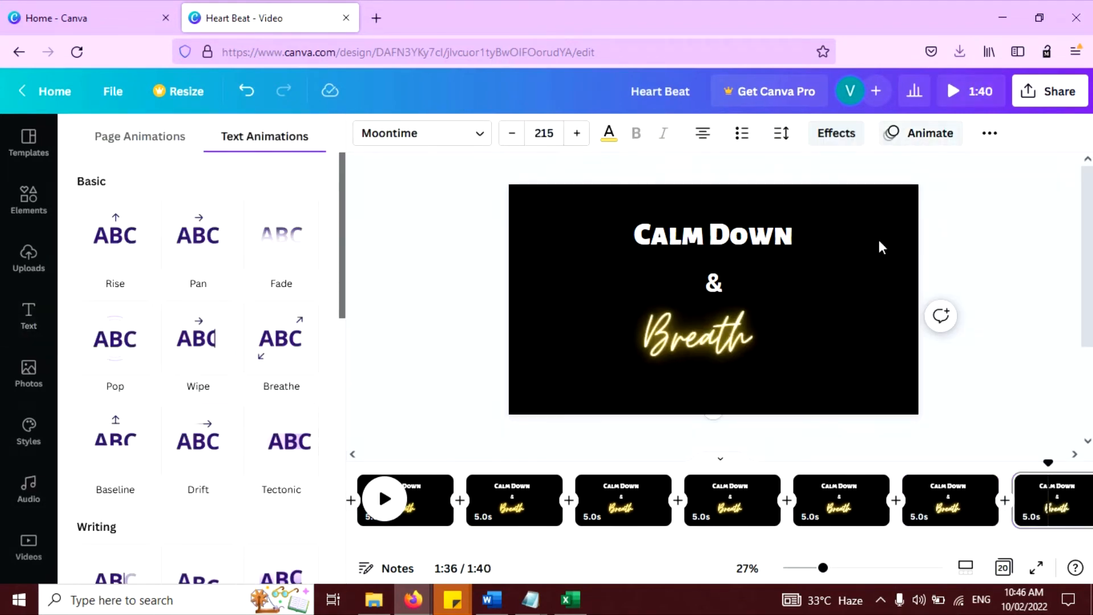
{"action": "left_click", "coordinate": [945, 134]}
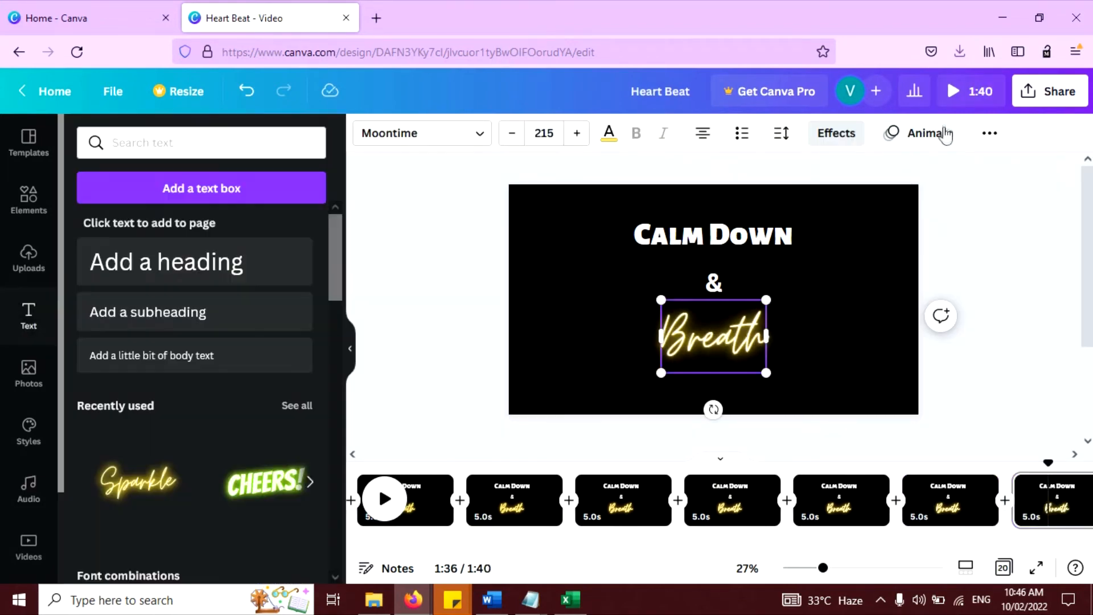
{"action": "left_click", "coordinate": [843, 134]}
{"action": "left_click_drag", "start_coordinate": [299, 535], "coordinate": [492, 391]}
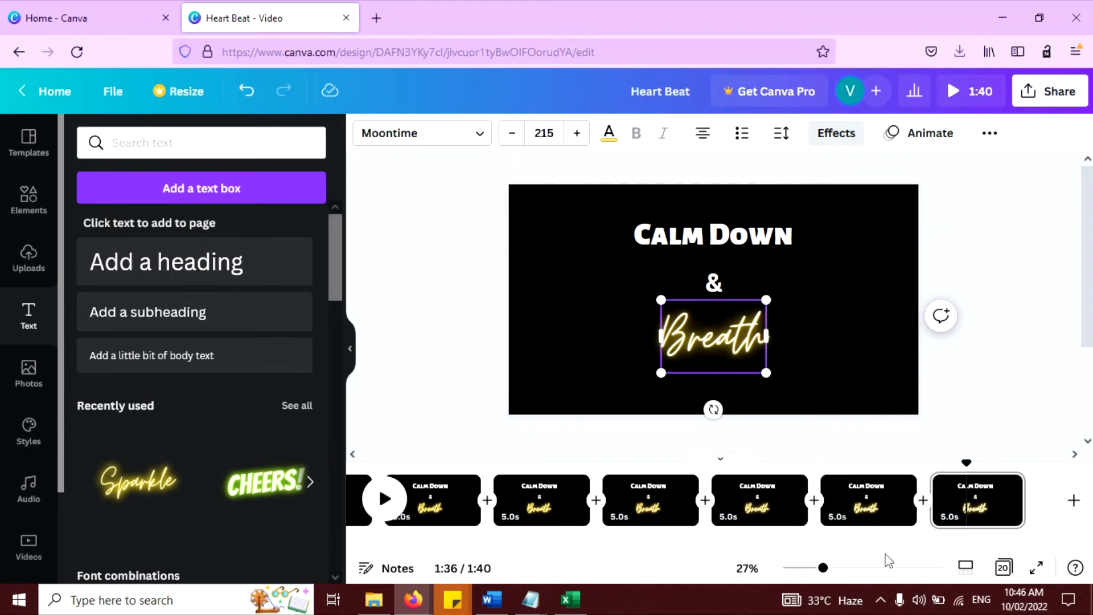
Step: Starting from page 1, set the page timing to 0.1 s and apply it to all 20 pages
{"action": "left_click_drag", "start_coordinate": [890, 545], "coordinate": [452, 459]}
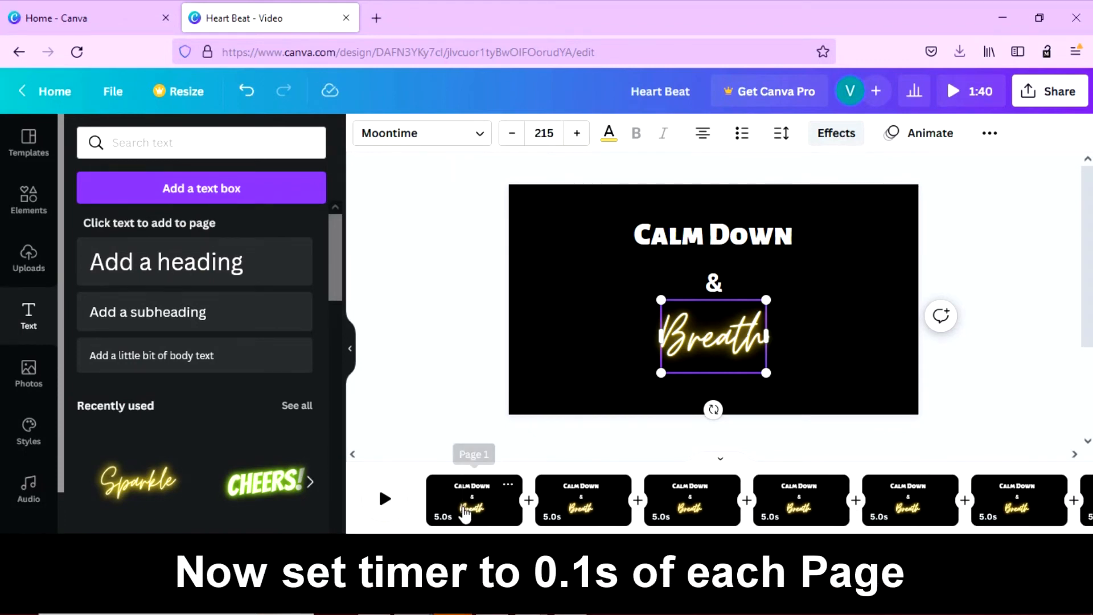
{"action": "left_click", "coordinate": [459, 514]}
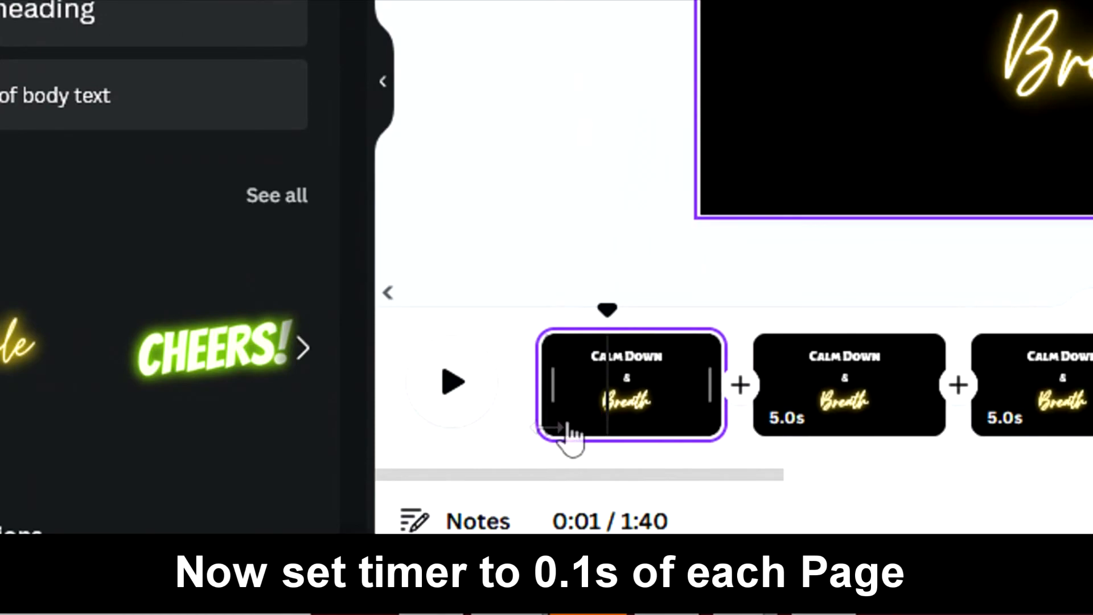
{"action": "left_click", "coordinate": [445, 517]}
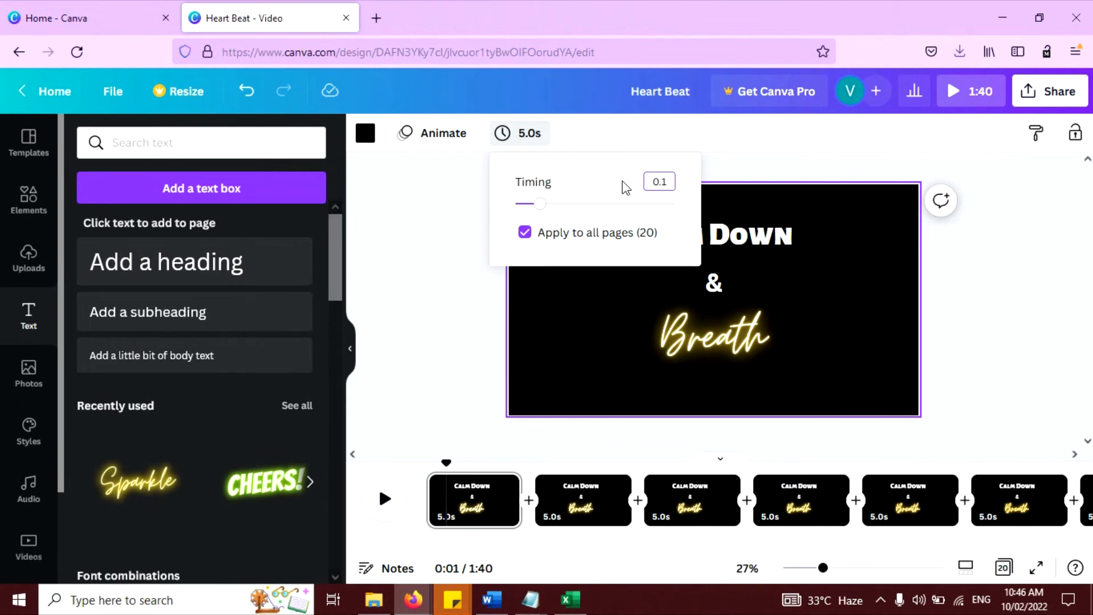
{"action": "key", "text": "Return"}
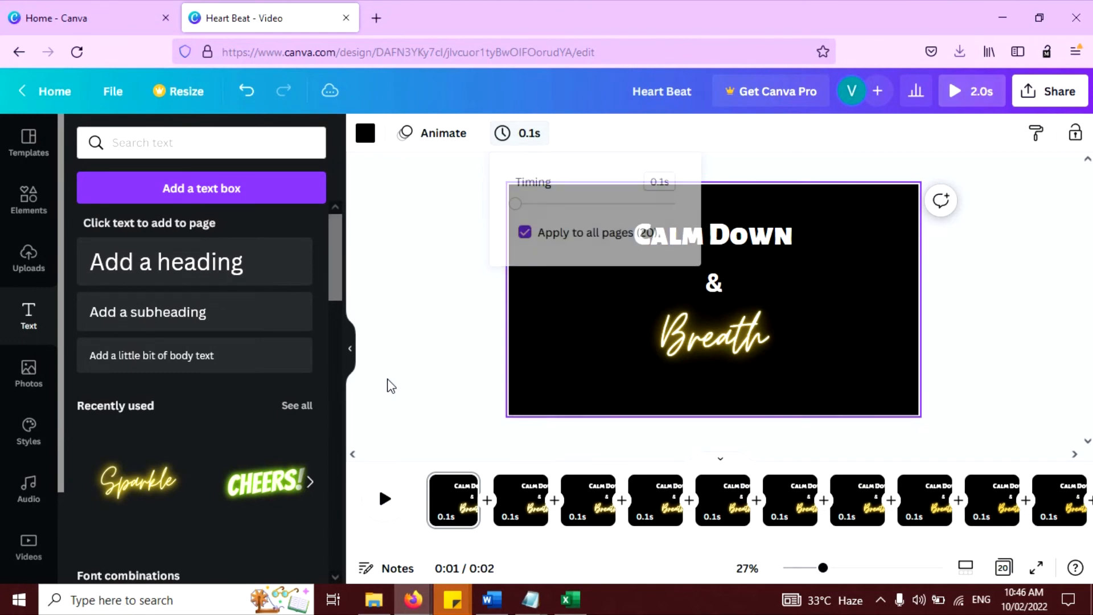
Step: Play the finished animation in the timeline and in the full video preview
{"action": "left_click", "coordinate": [385, 499]}
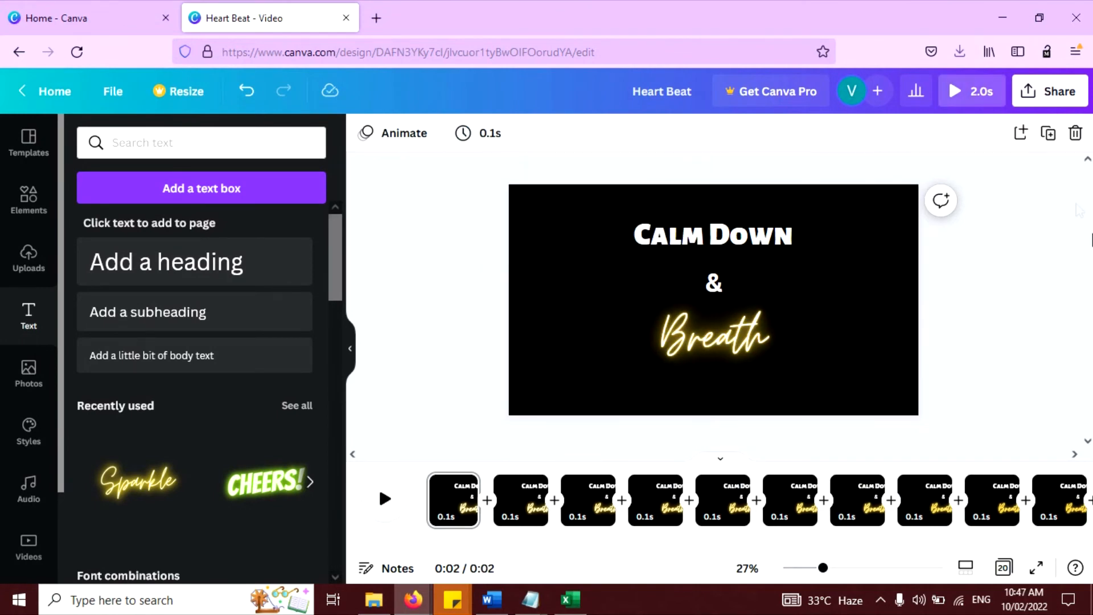
{"action": "left_click", "coordinate": [954, 93]}
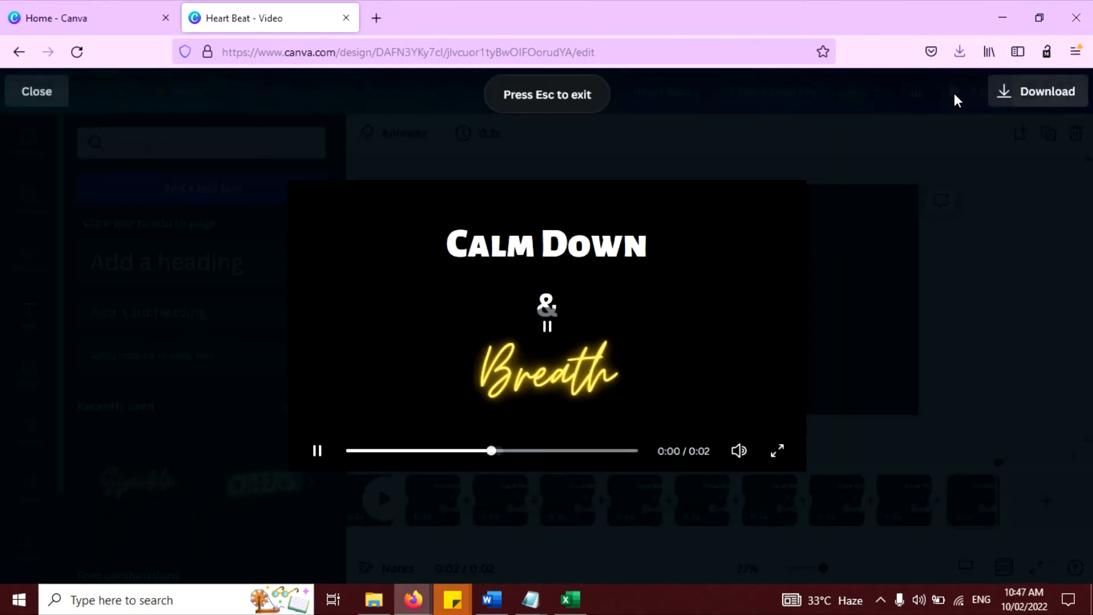